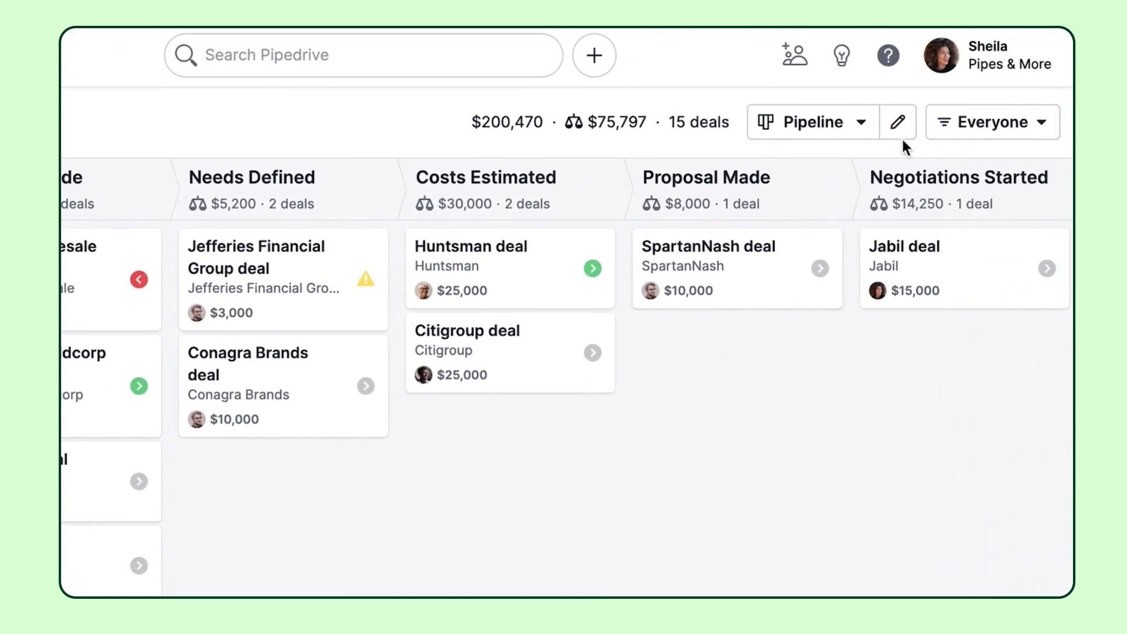
- Dismiss the stage editor and two new-deal forms unsaved, then go to the Import data page
left_click(902, 131)
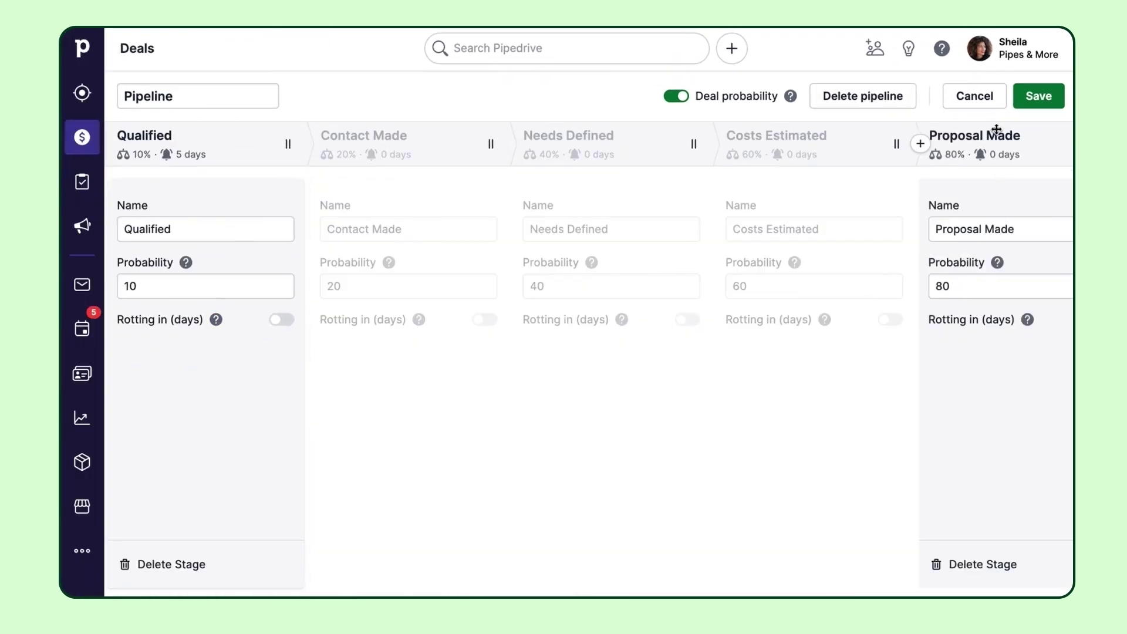
left_click(979, 98)
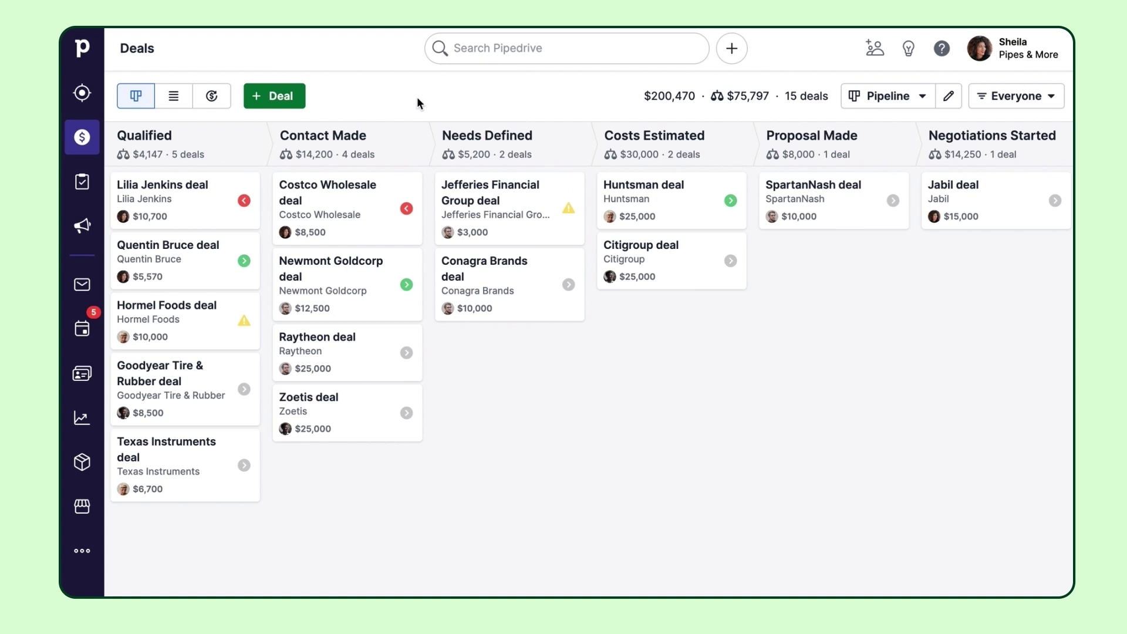
left_click(270, 97)
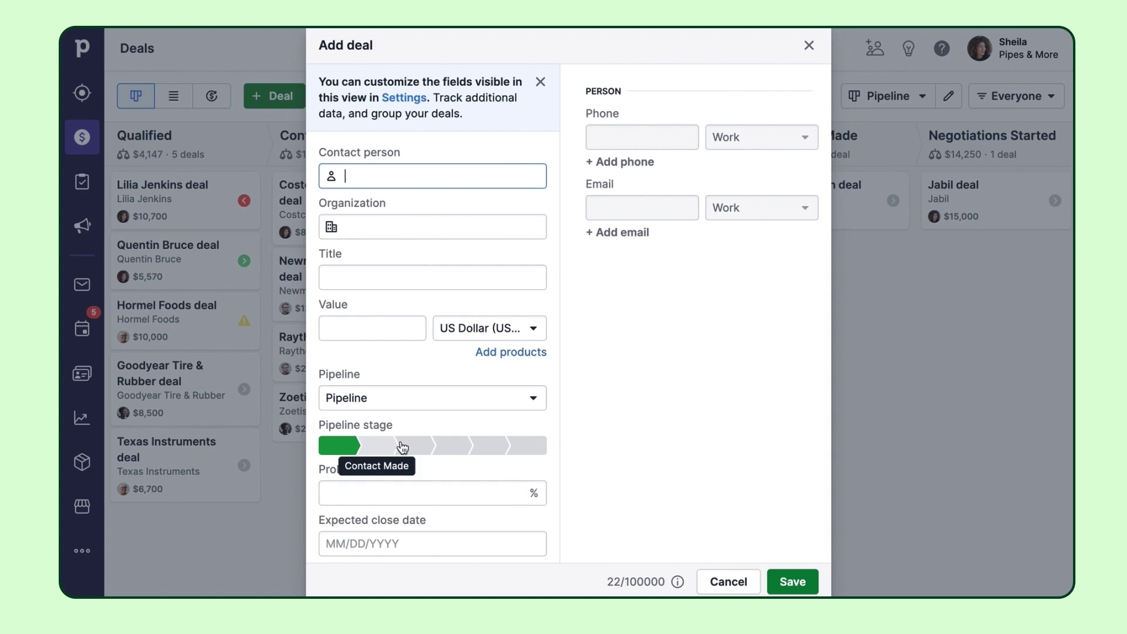
left_click(731, 581)
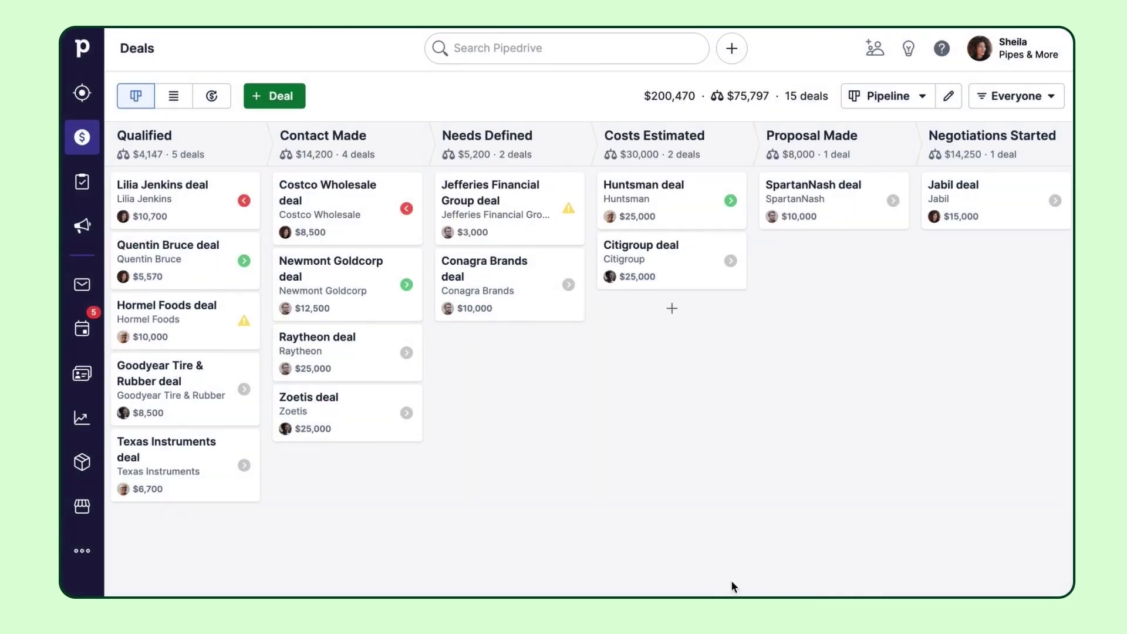
left_click(833, 251)
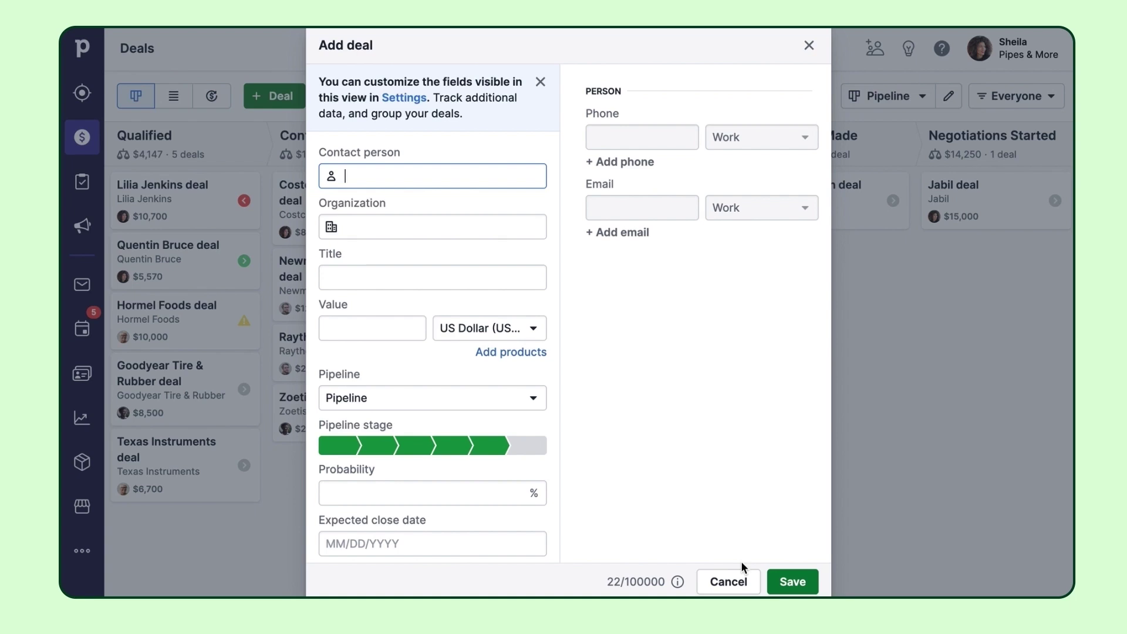
left_click(738, 581)
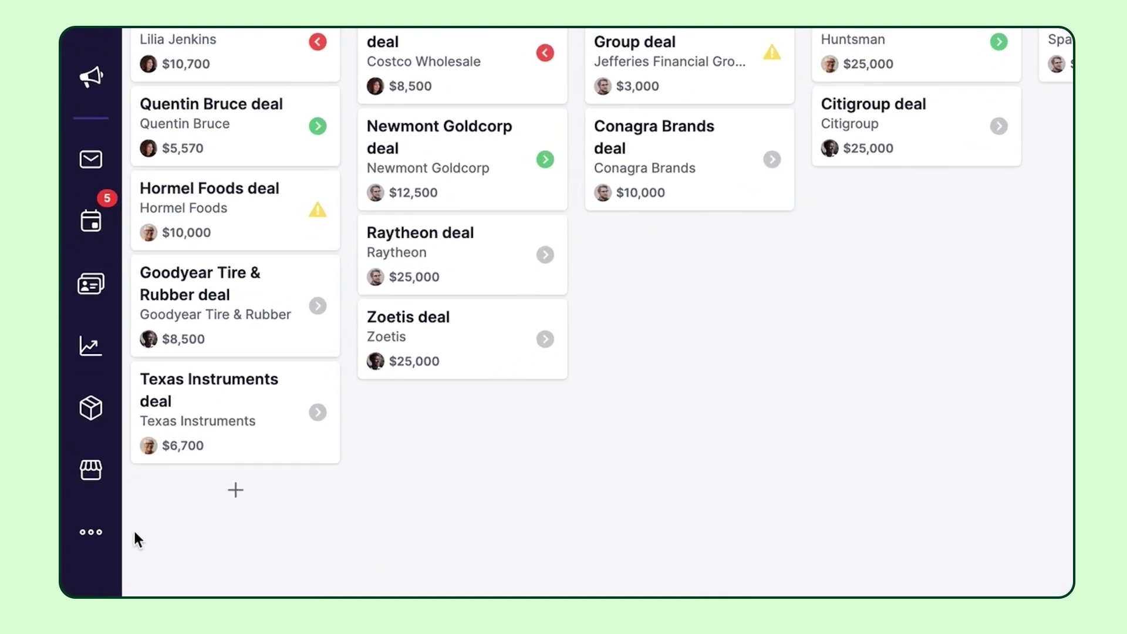
left_click(82, 550)
left_click(270, 151)
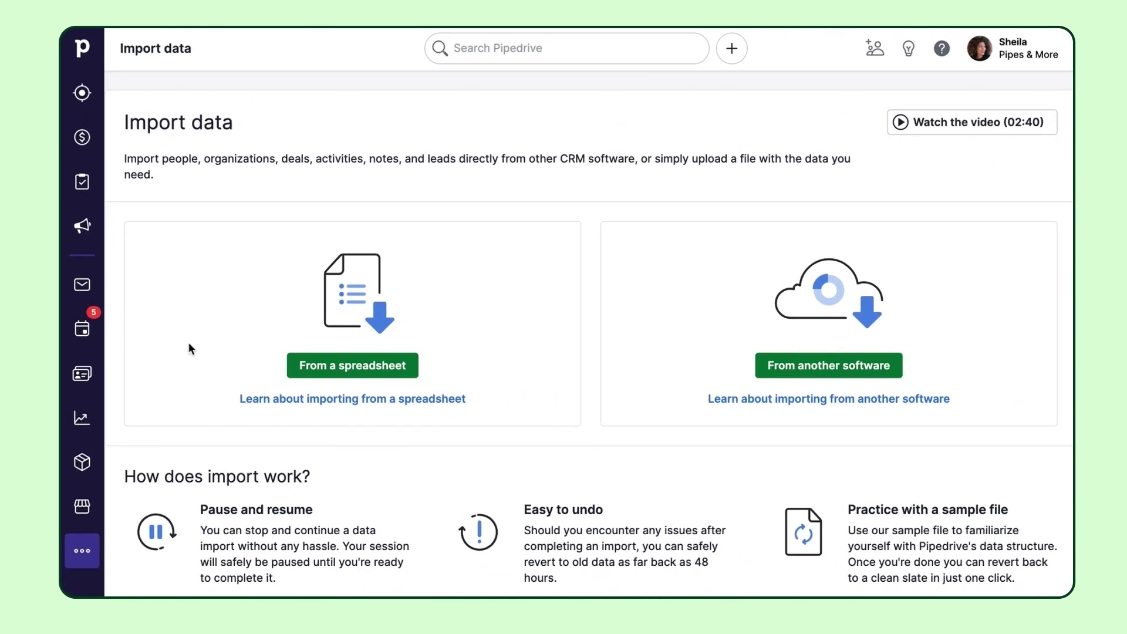
- Return to the Deals board and drag the $6,700 Texas Instruments deal onto Won
left_click(82, 136)
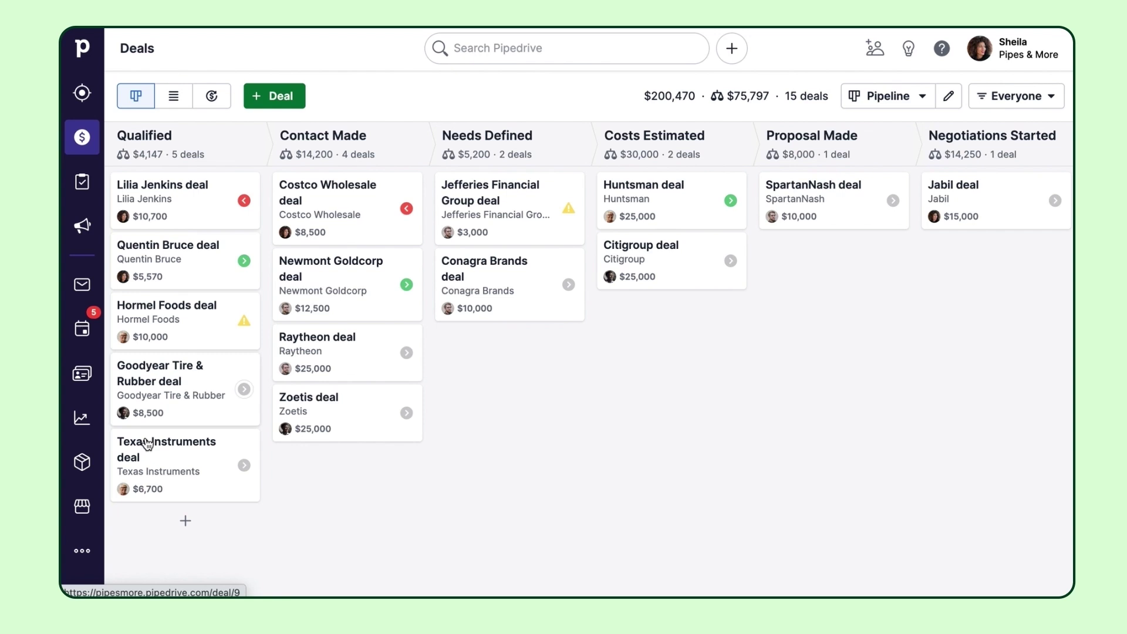
left_click_drag(147, 445, 698, 552)
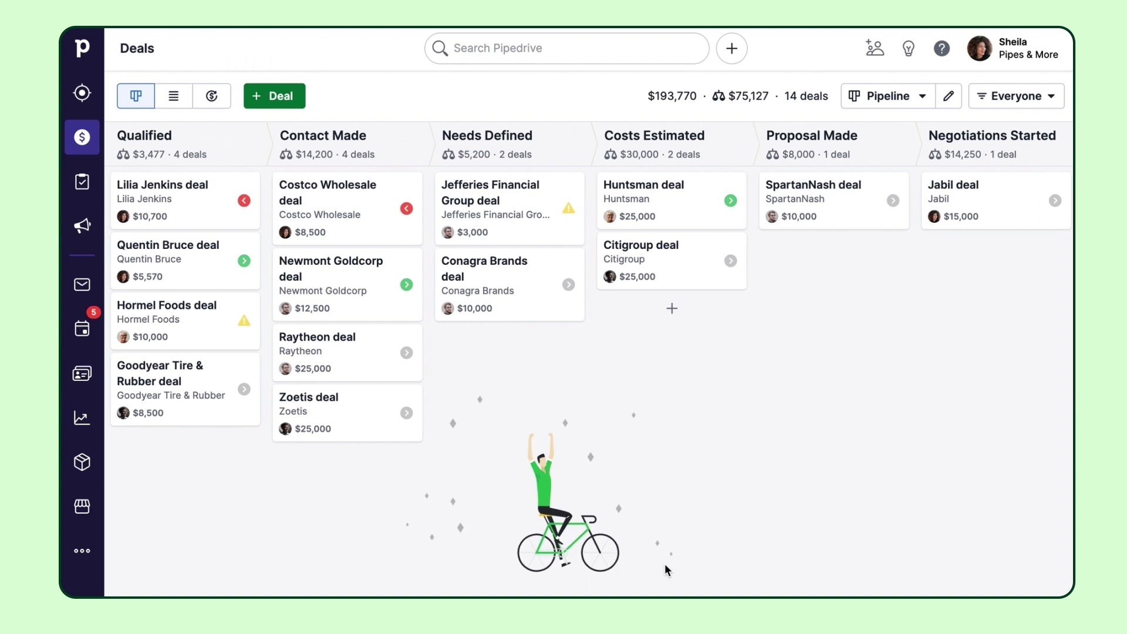
left_click(925, 97)
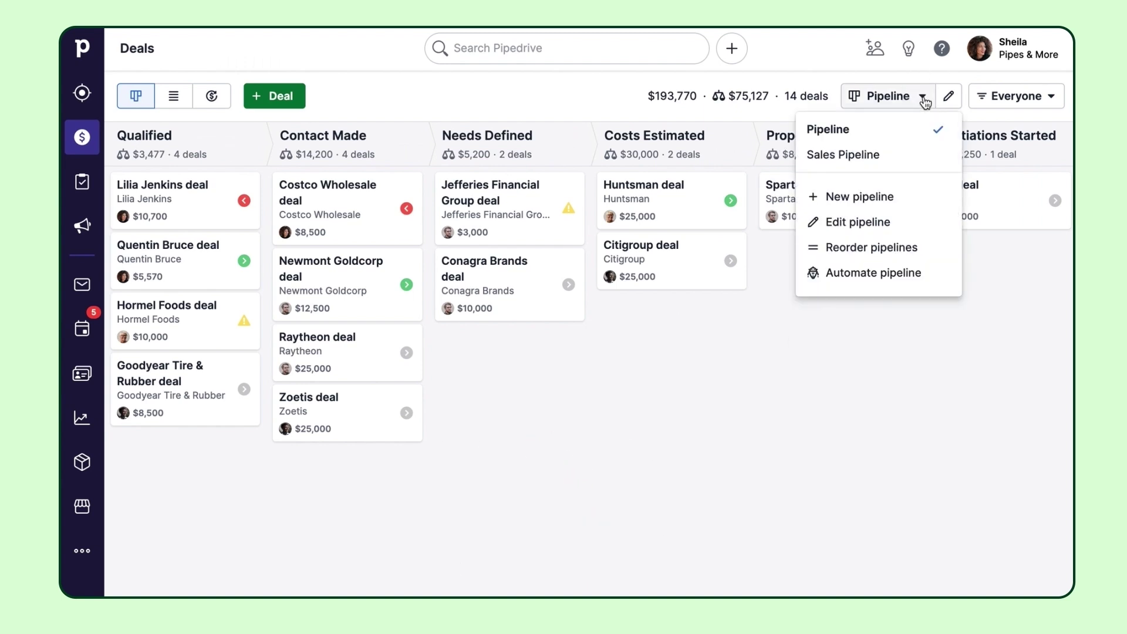
left_click(899, 166)
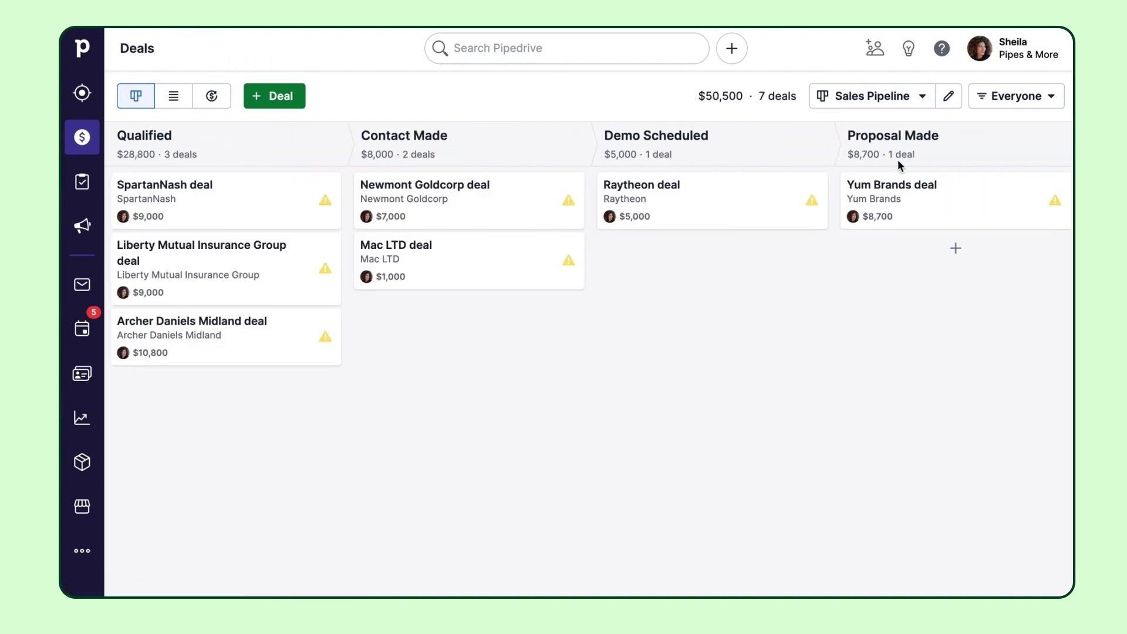
left_click(909, 100)
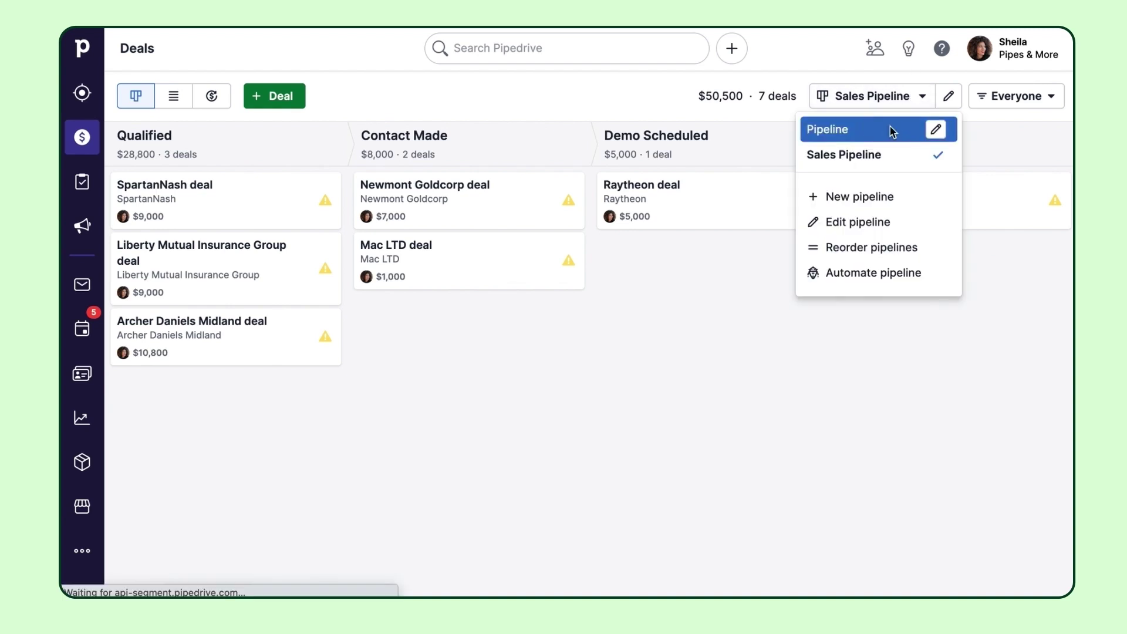
left_click(889, 129)
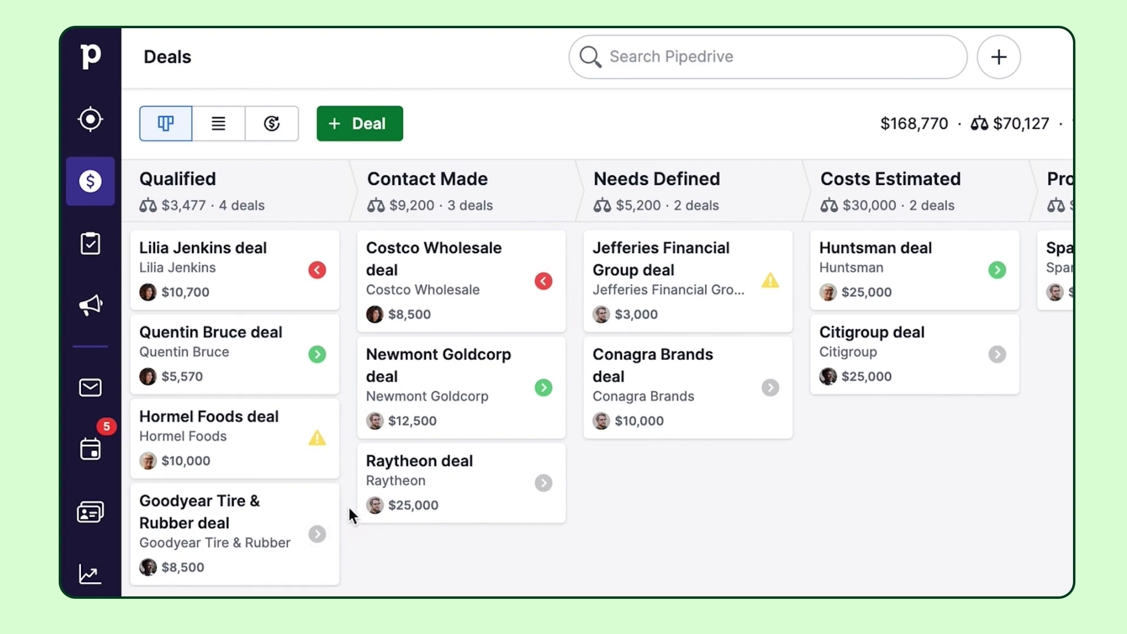
left_click(317, 271)
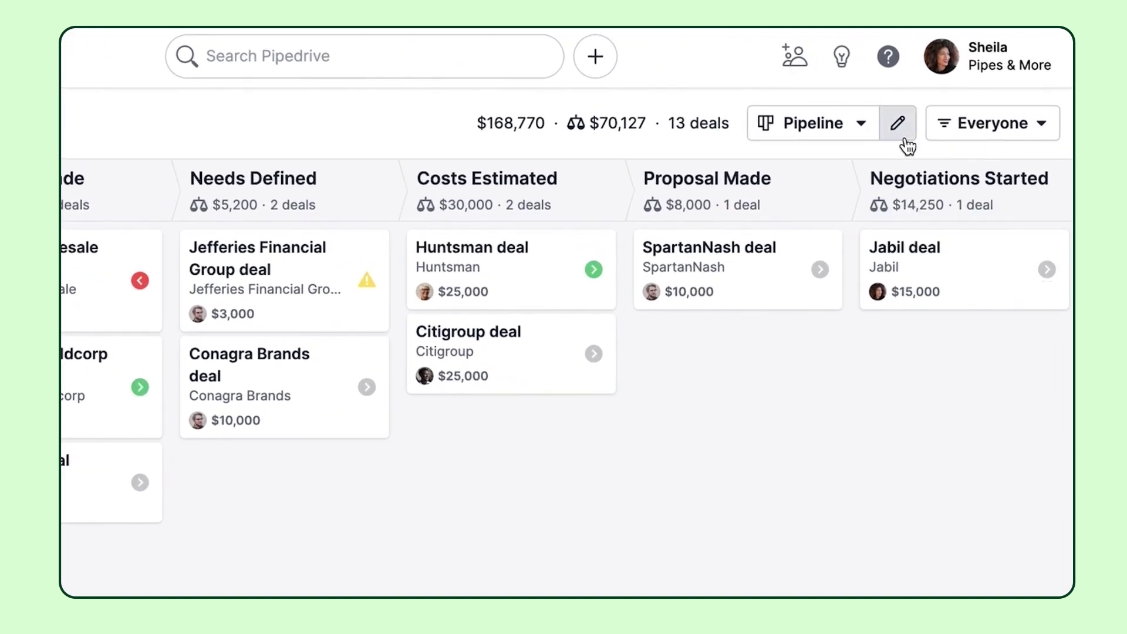
left_click(897, 125)
mouse_move(871, 198)
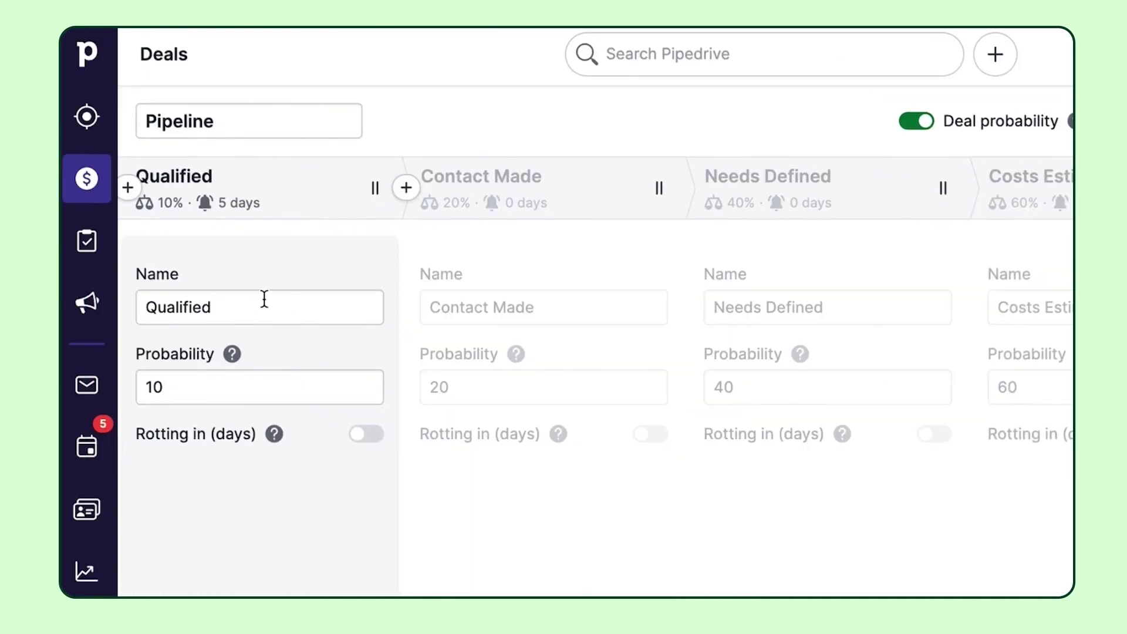
left_click_drag(349, 179, 563, 176)
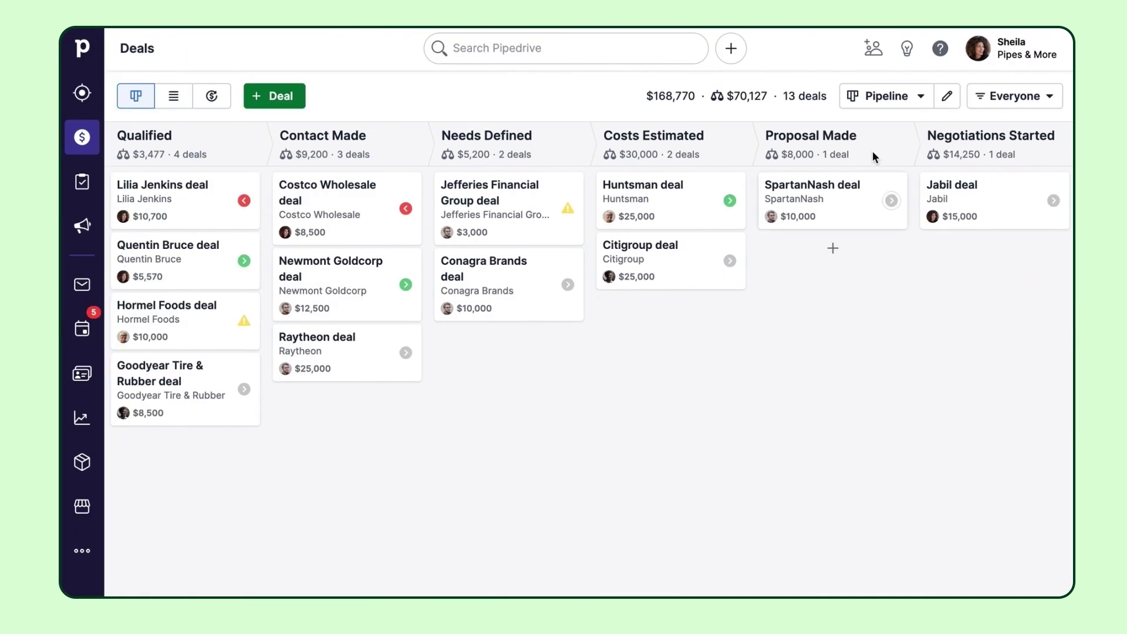
- Create a new pipeline from the Pipeline dropdown and rename it 'Customer Success'
left_click(889, 101)
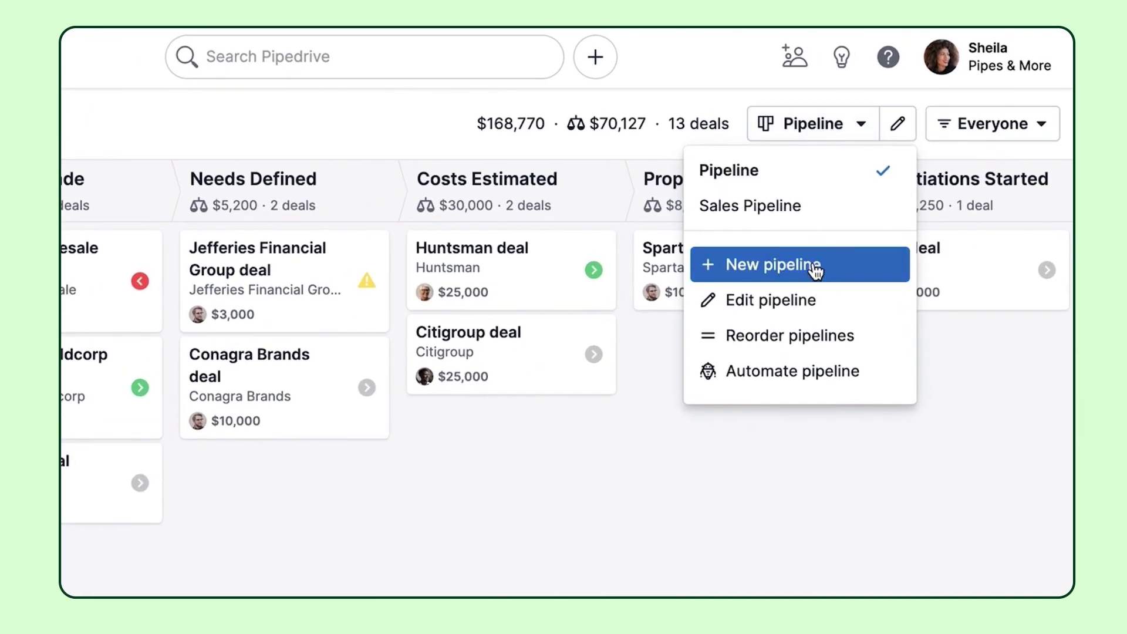
left_click(815, 266)
left_click_drag(314, 113, 130, 120)
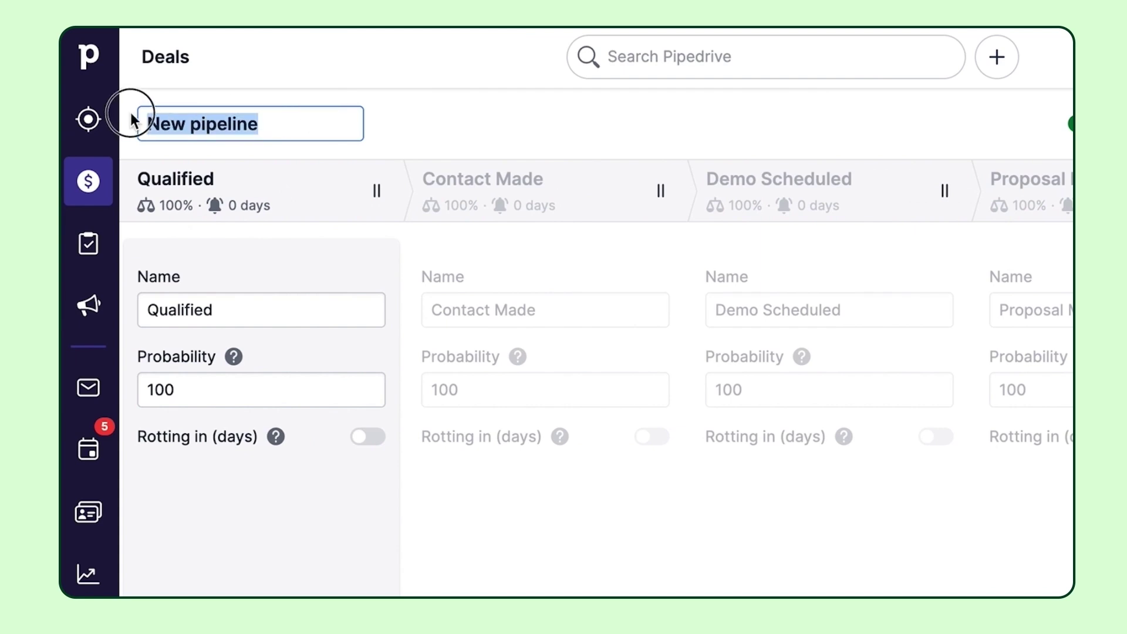
type("Cust")
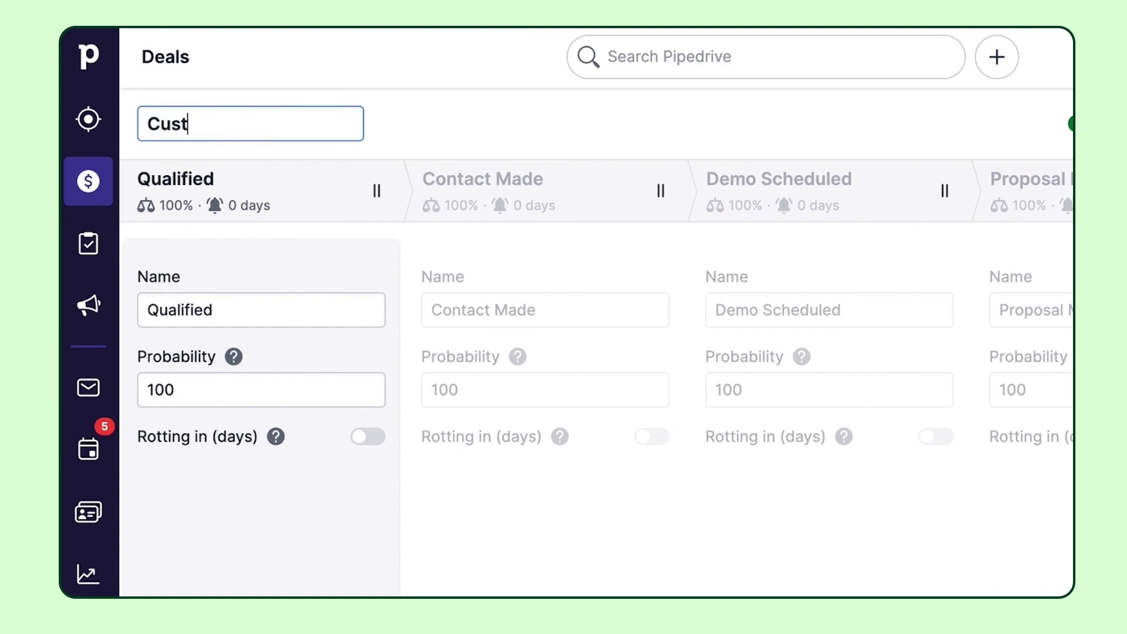
type("omer Success")
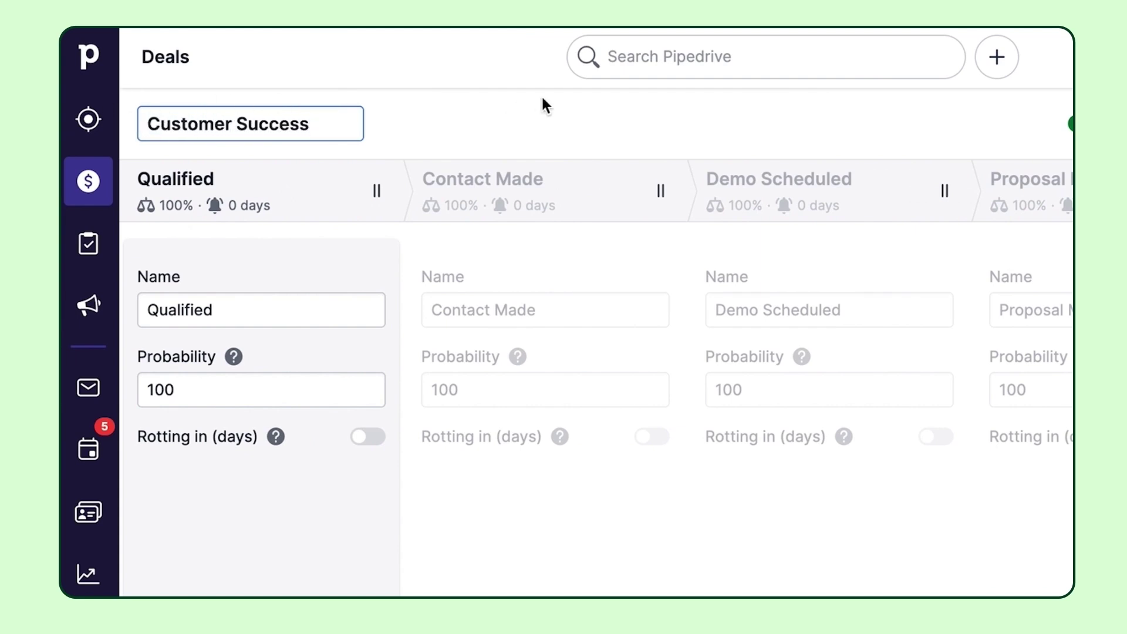
left_click(546, 106)
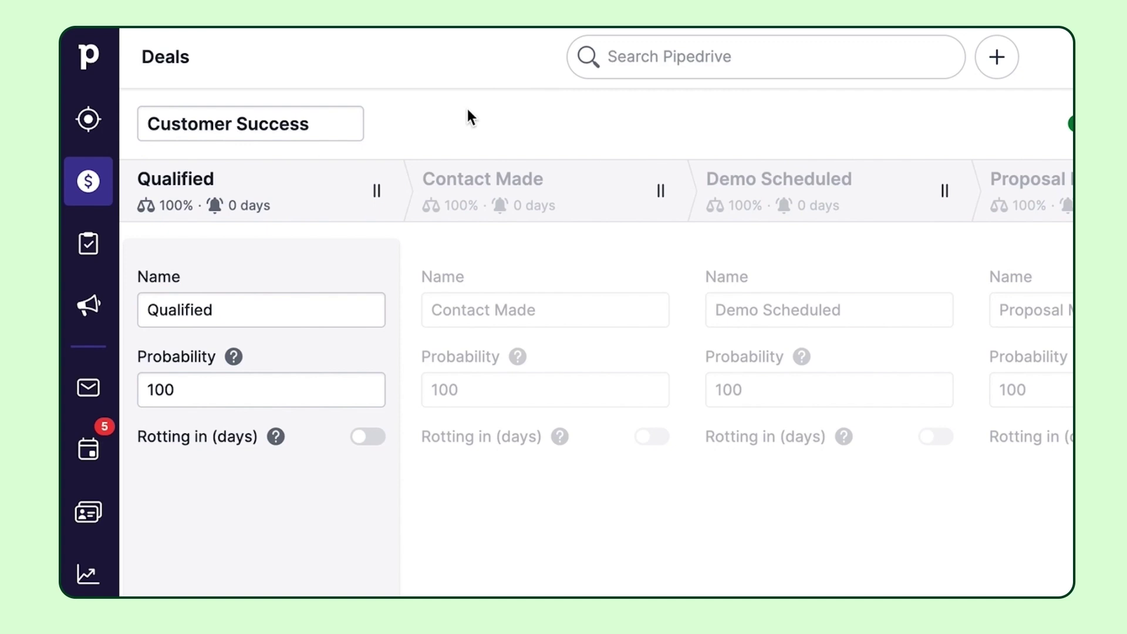
mouse_move(252, 251)
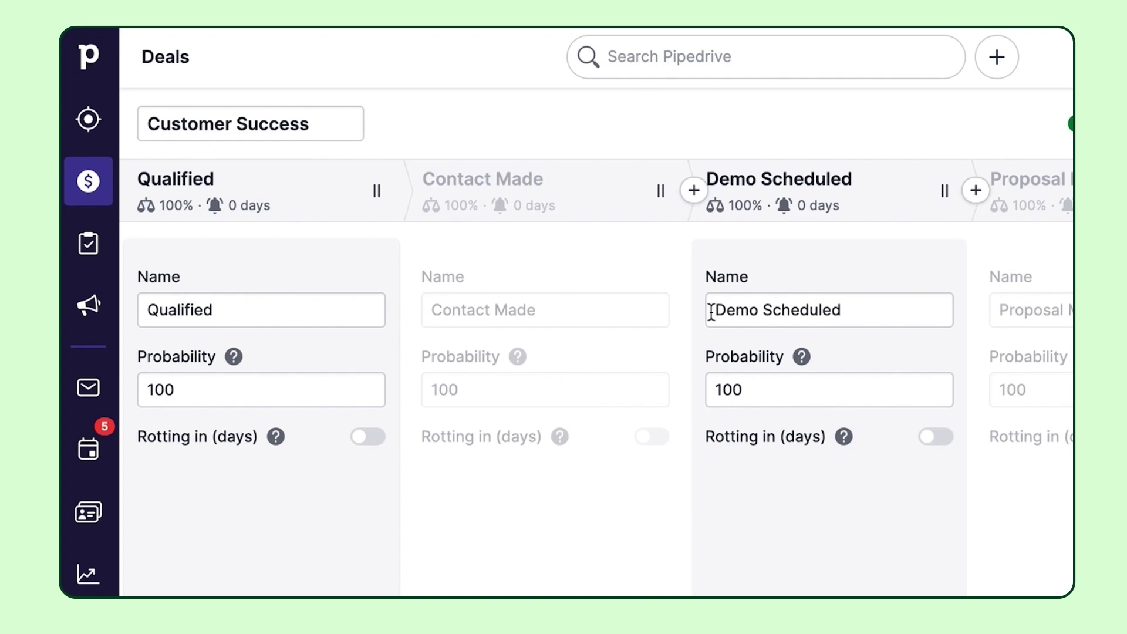
- Set stage probabilities: Qualified 10, Contact Made 30, Proposal Made 70, Negotiations Started 95, then save
left_click_drag(175, 390, 128, 403)
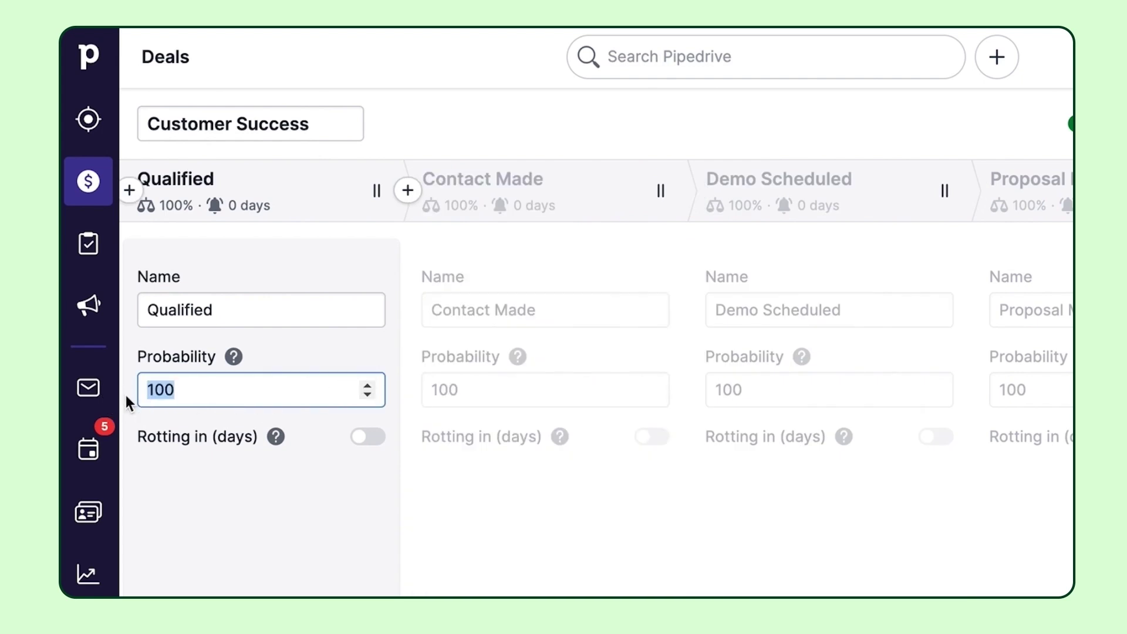
type("10")
left_click_drag(493, 388, 421, 389)
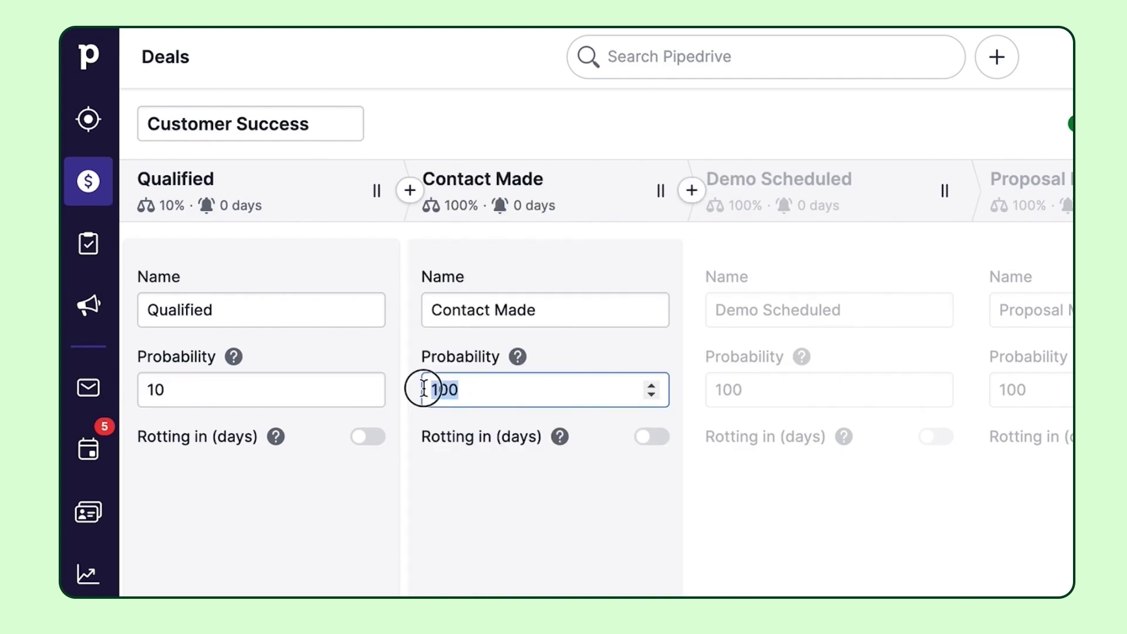
type("30")
left_click_drag(757, 388, 598, 392)
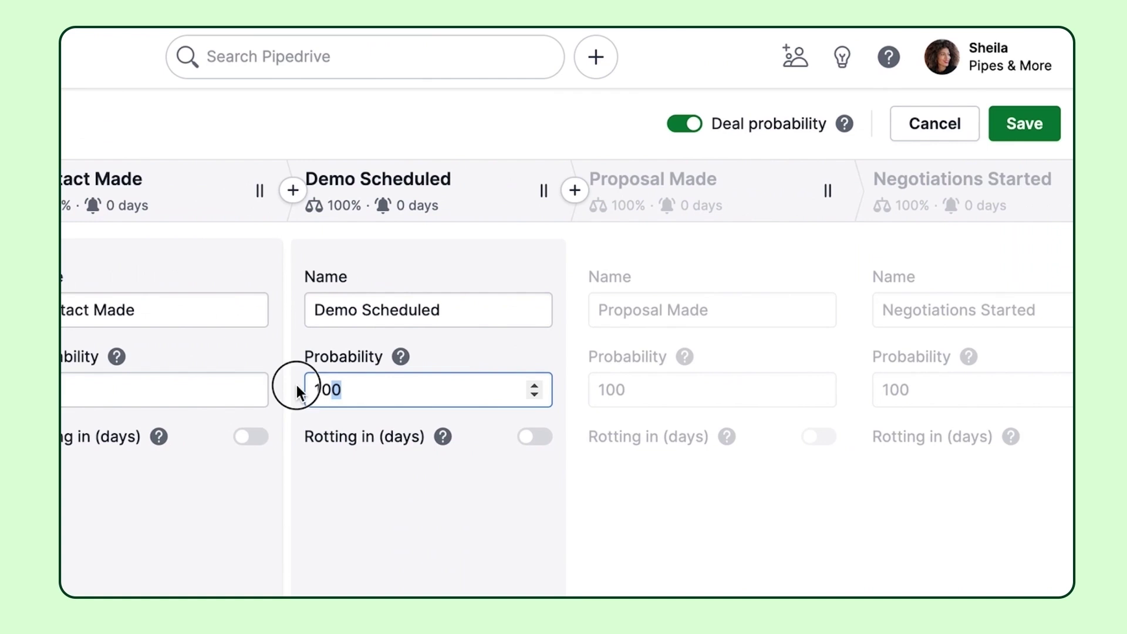
type("50")
type("70")
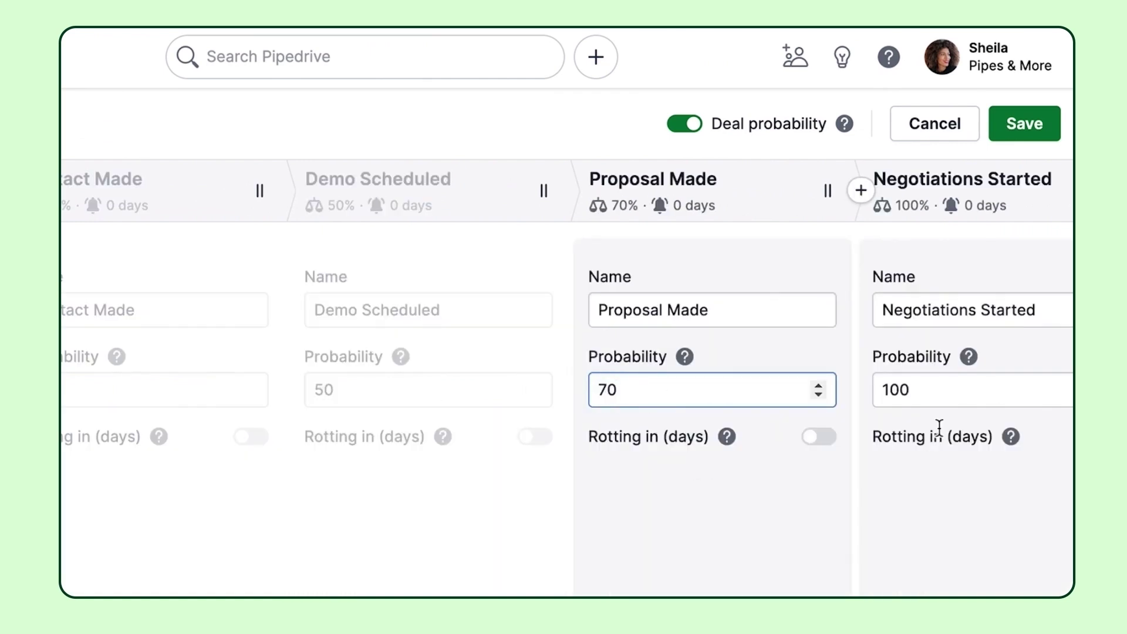
left_click_drag(938, 388, 884, 389)
type("95")
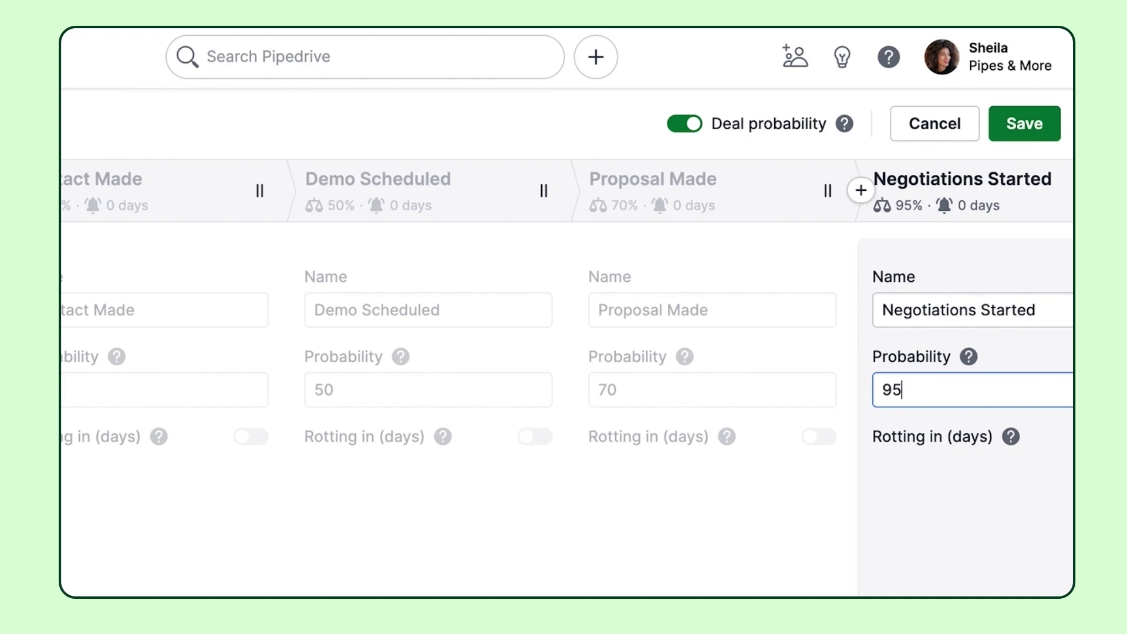
left_click(999, 492)
left_click(1024, 126)
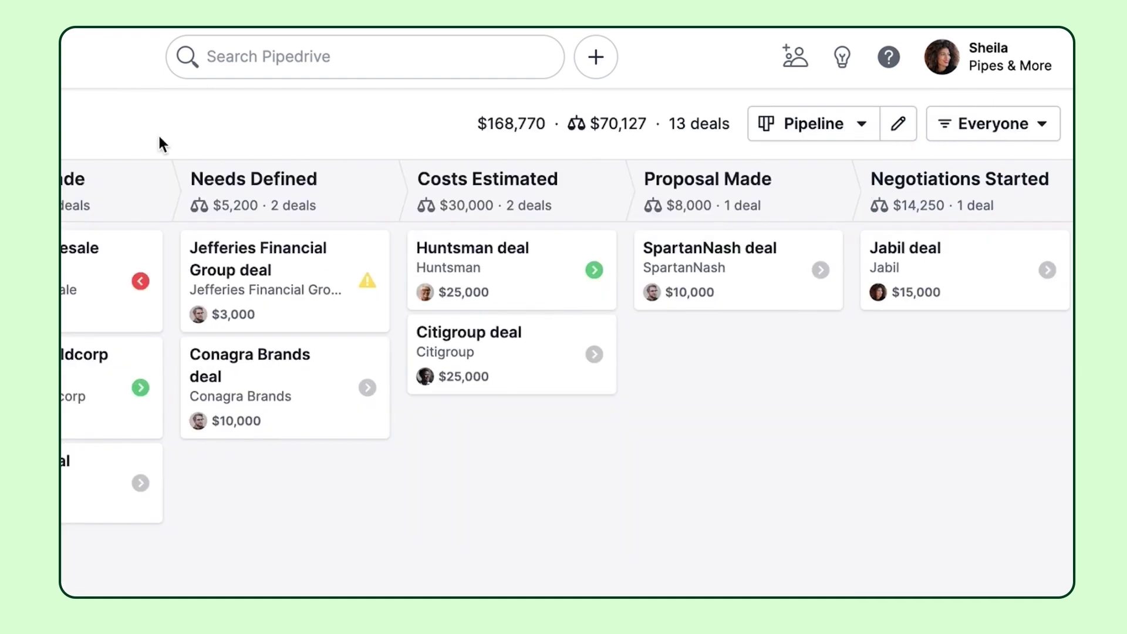
mouse_move(521, 198)
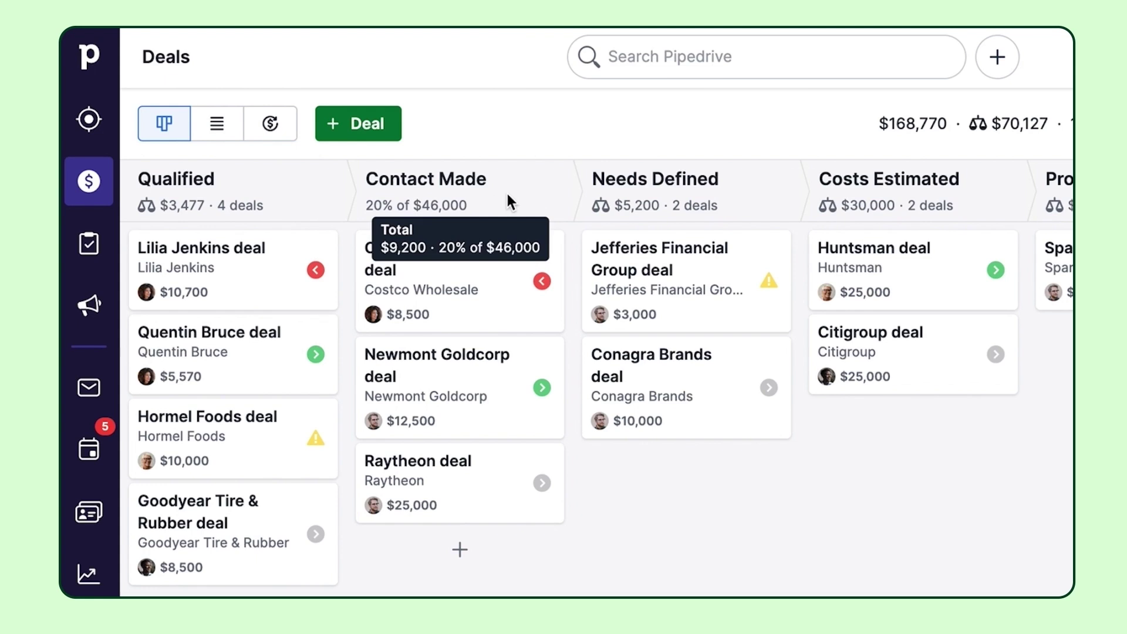
mouse_move(620, 185)
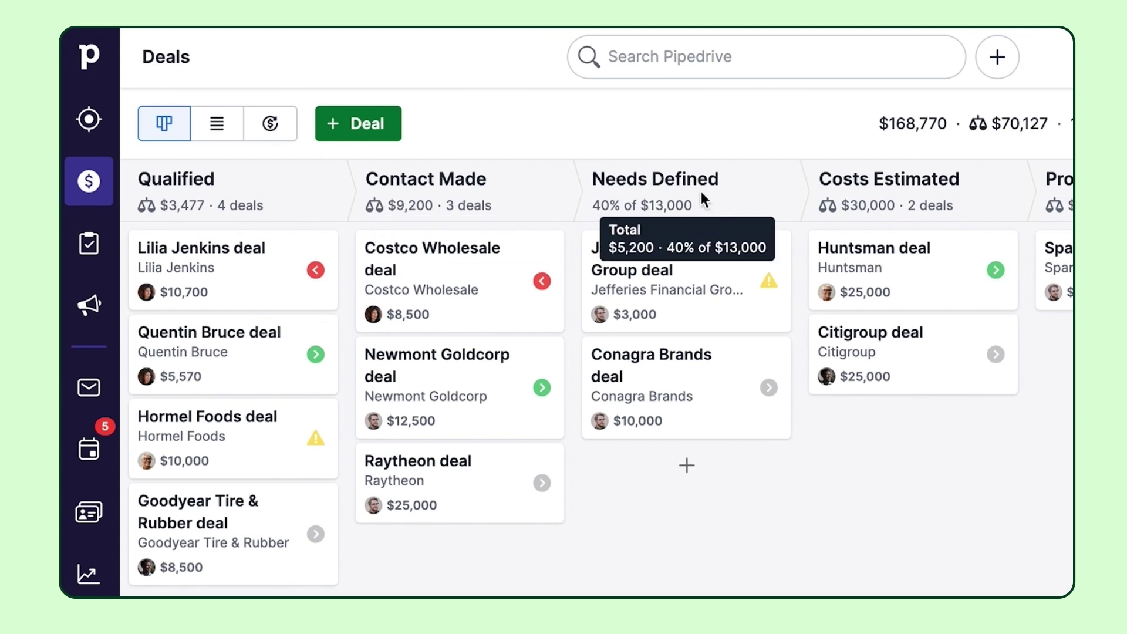
mouse_move(835, 184)
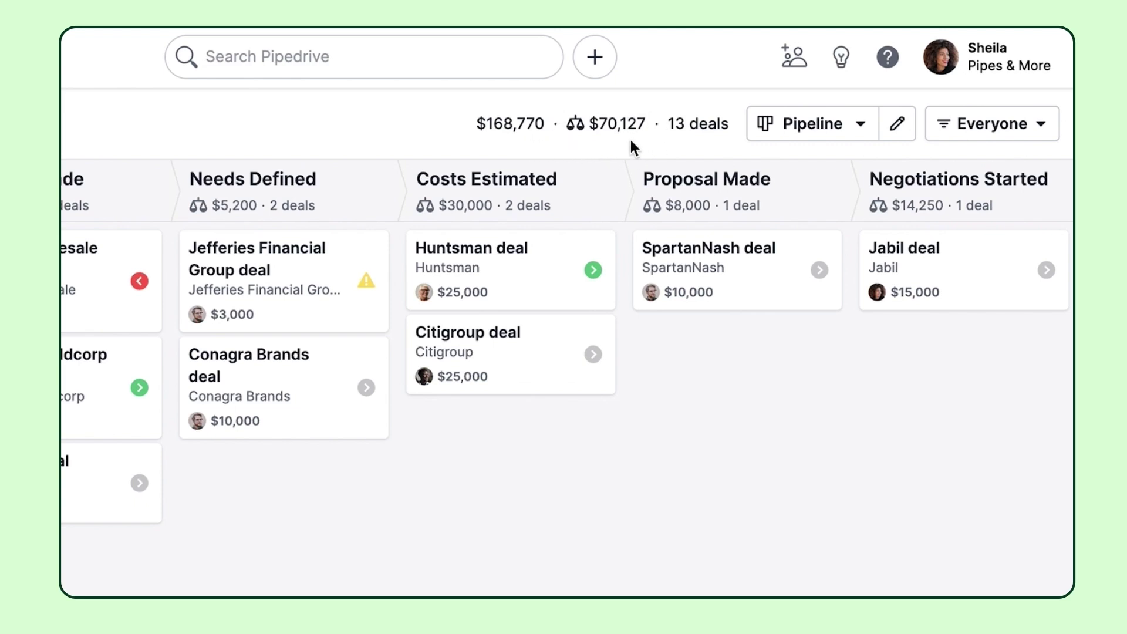
- Switch on Deal probability in the pipeline settings and save
left_click(896, 124)
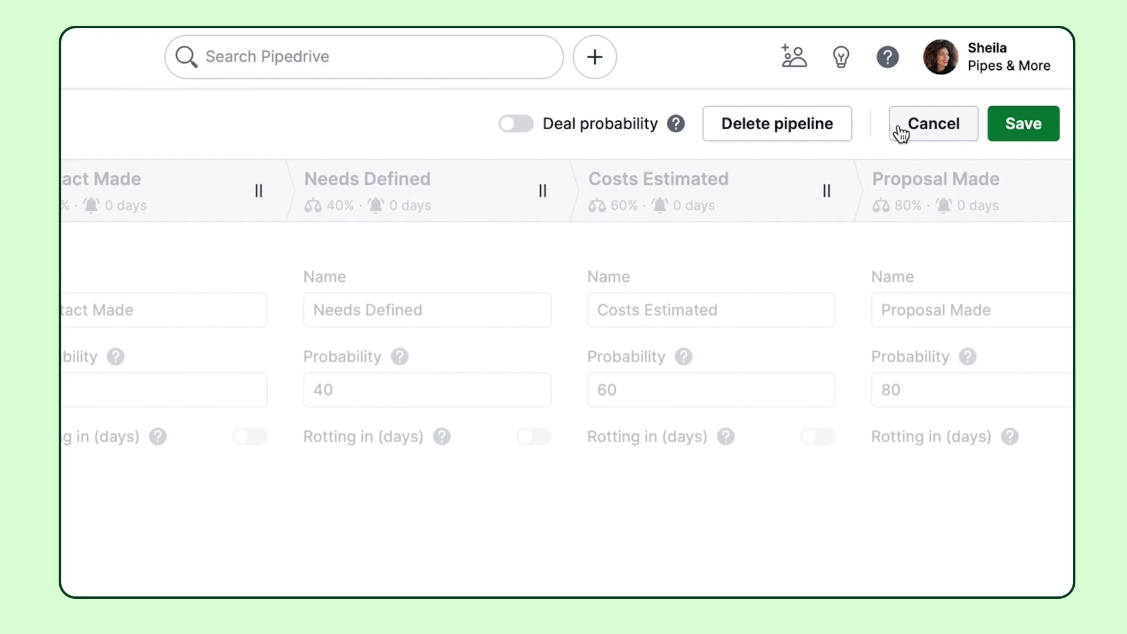
left_click(519, 133)
left_click(1014, 133)
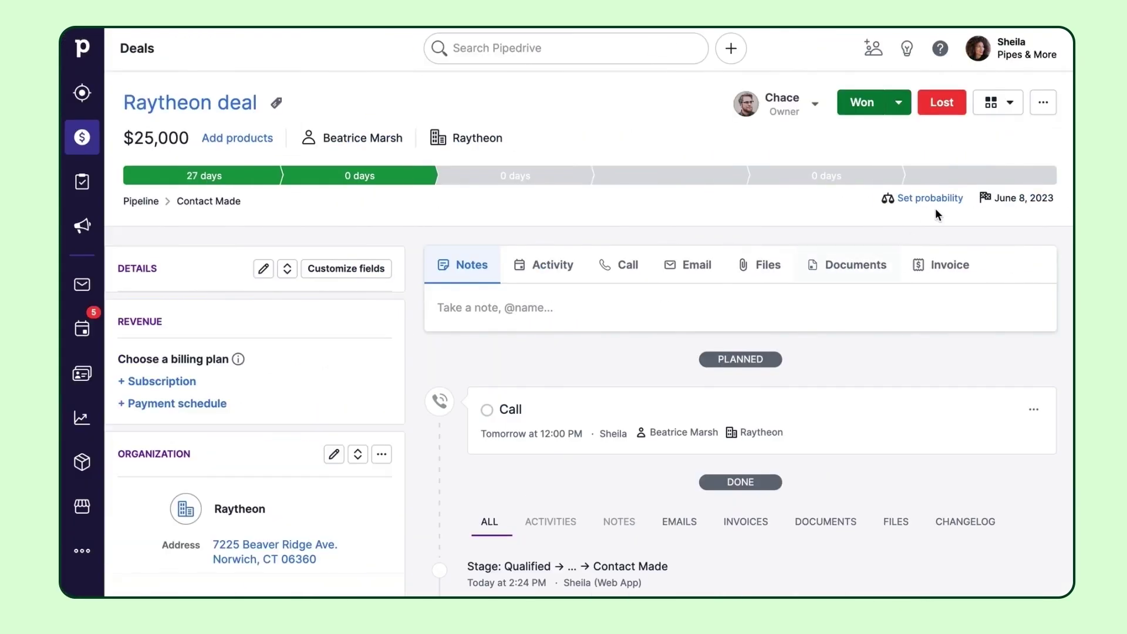
- Set the Raytheon deal's probability to 90%
left_click(930, 199)
type("9")
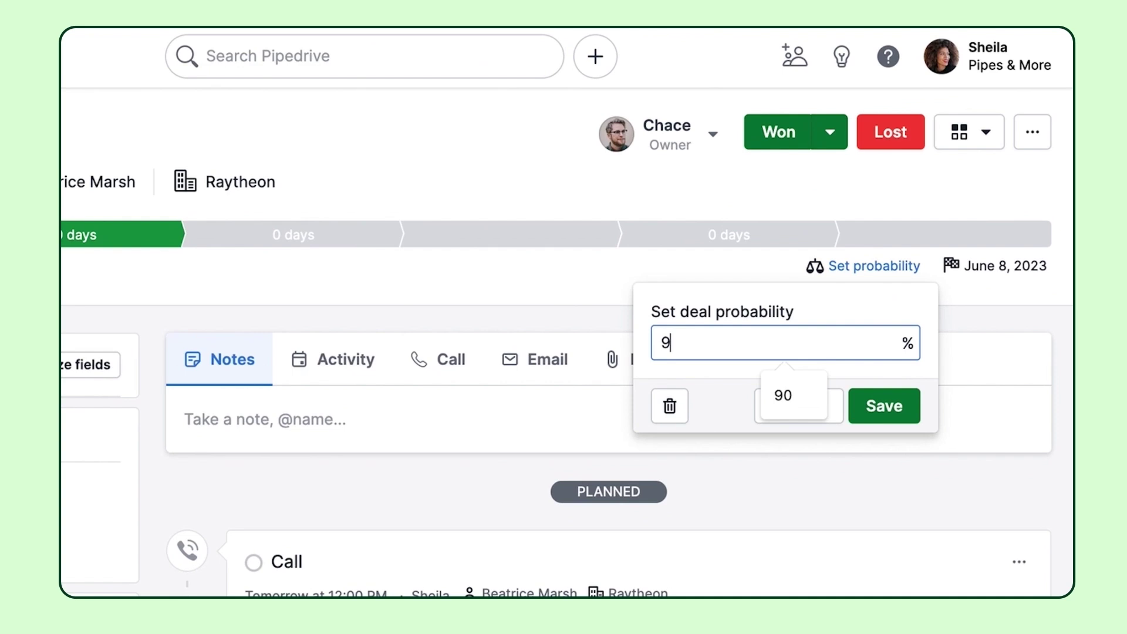
type("0")
left_click(913, 415)
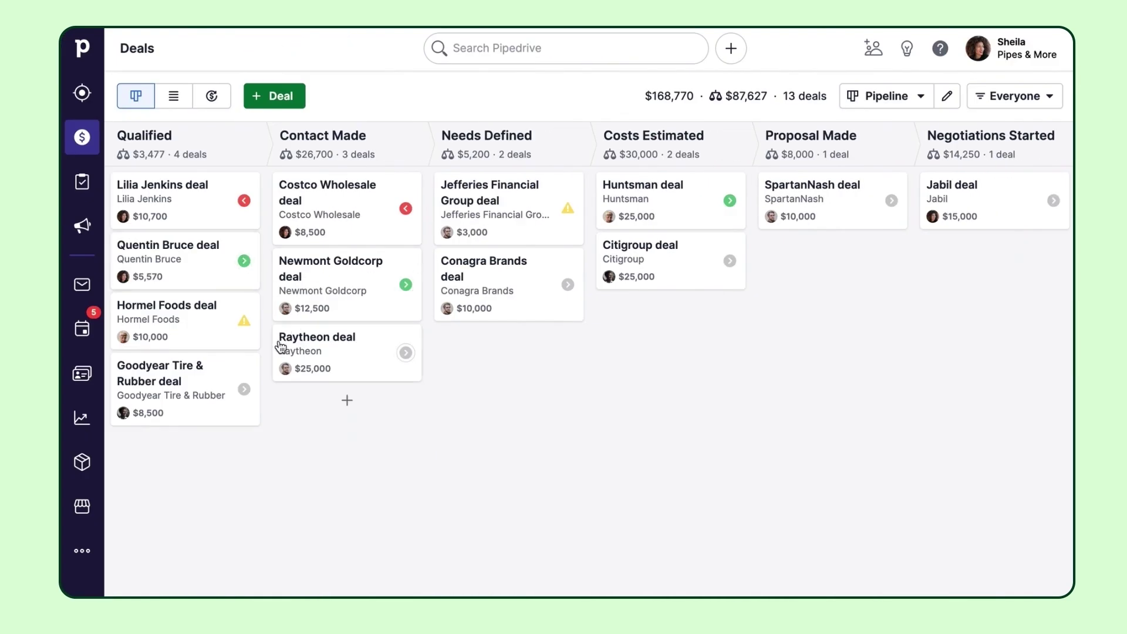
- Enable rotting on the Qualified stage with a 5-day period and save the pipeline
mouse_move(278, 155)
left_click(958, 96)
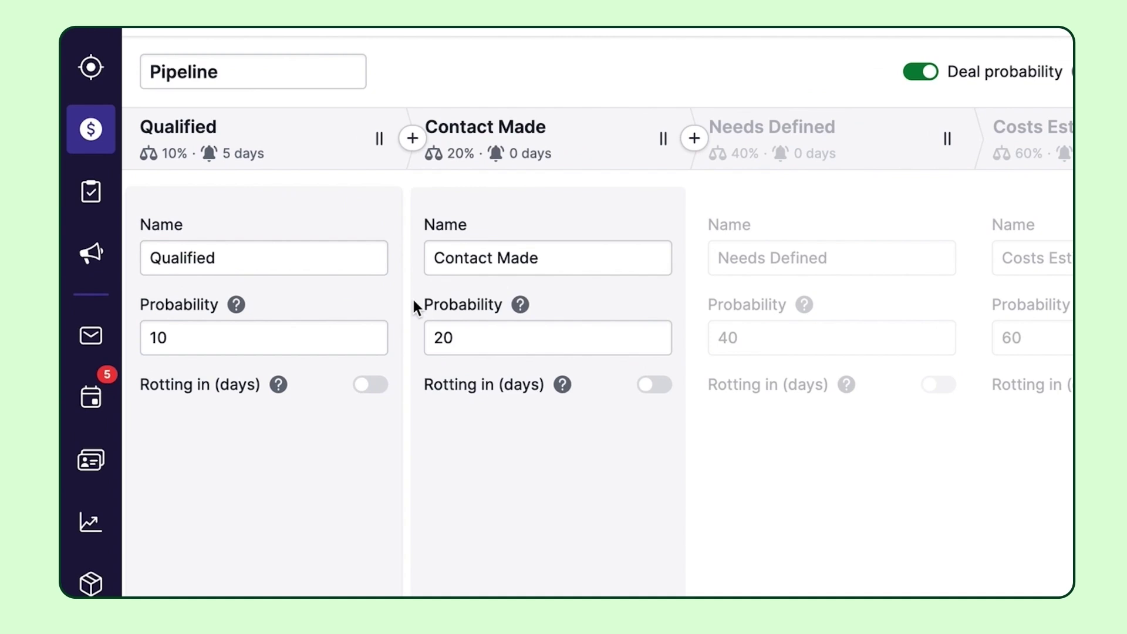
left_click(374, 389)
left_click(222, 416)
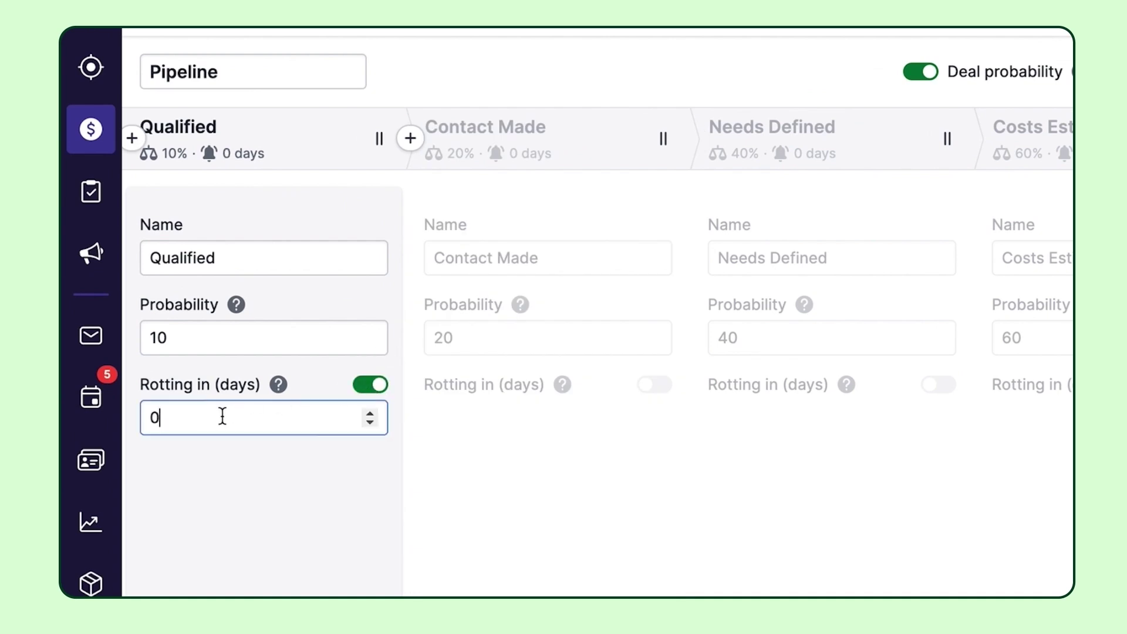
key("BackSpace")
type("5")
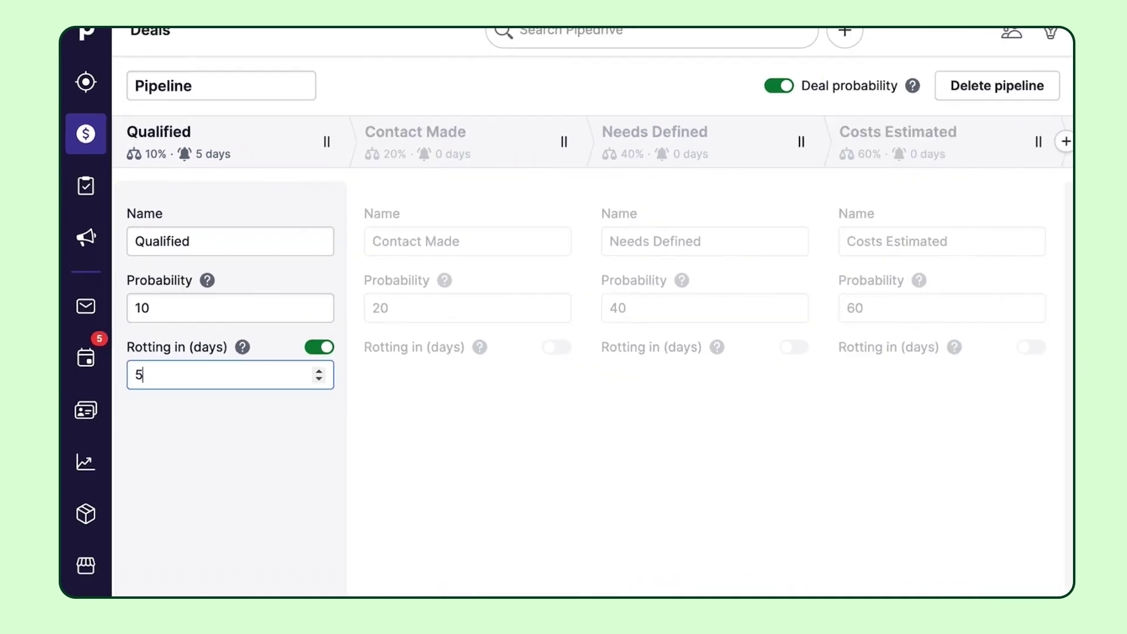
left_click(1031, 97)
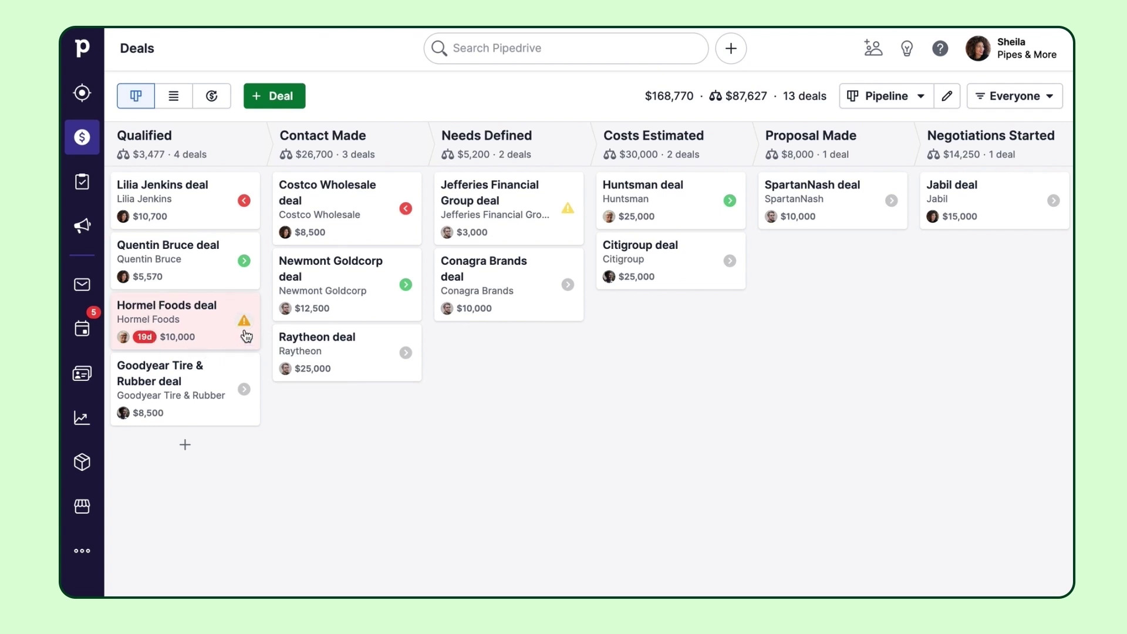
- Filter the deals board to show only rotten deals
left_click(1013, 97)
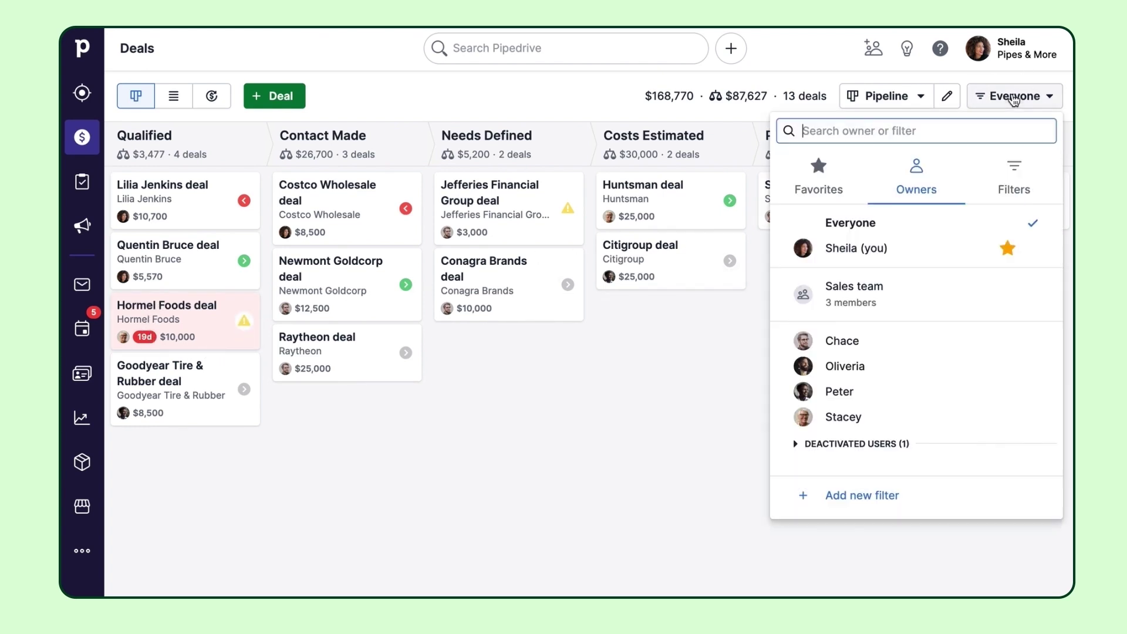
left_click(992, 183)
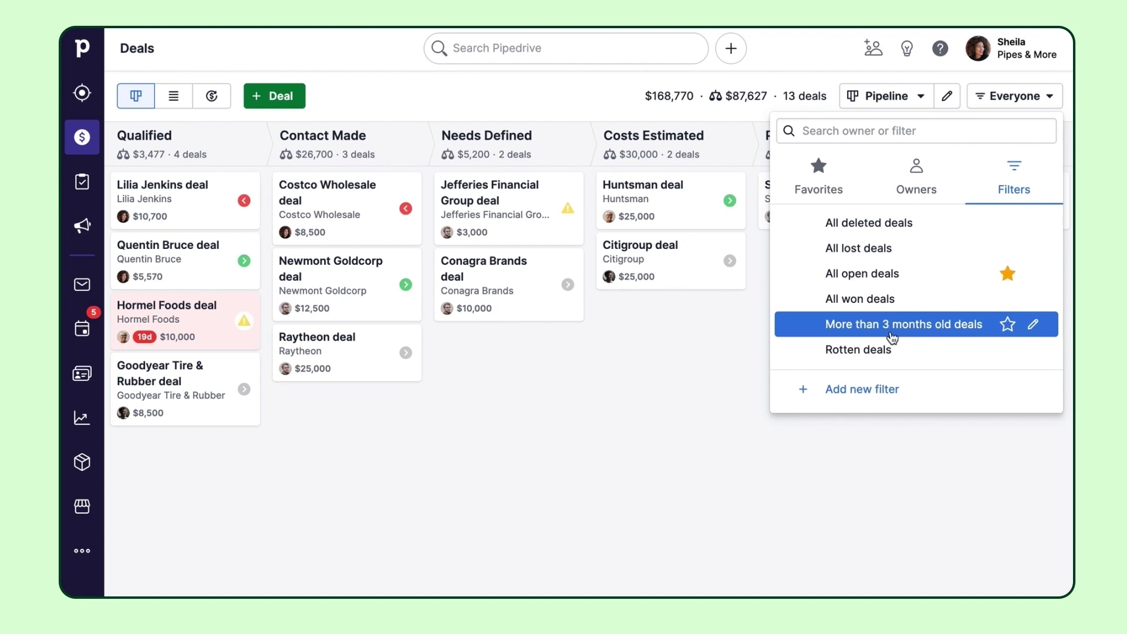
left_click(892, 350)
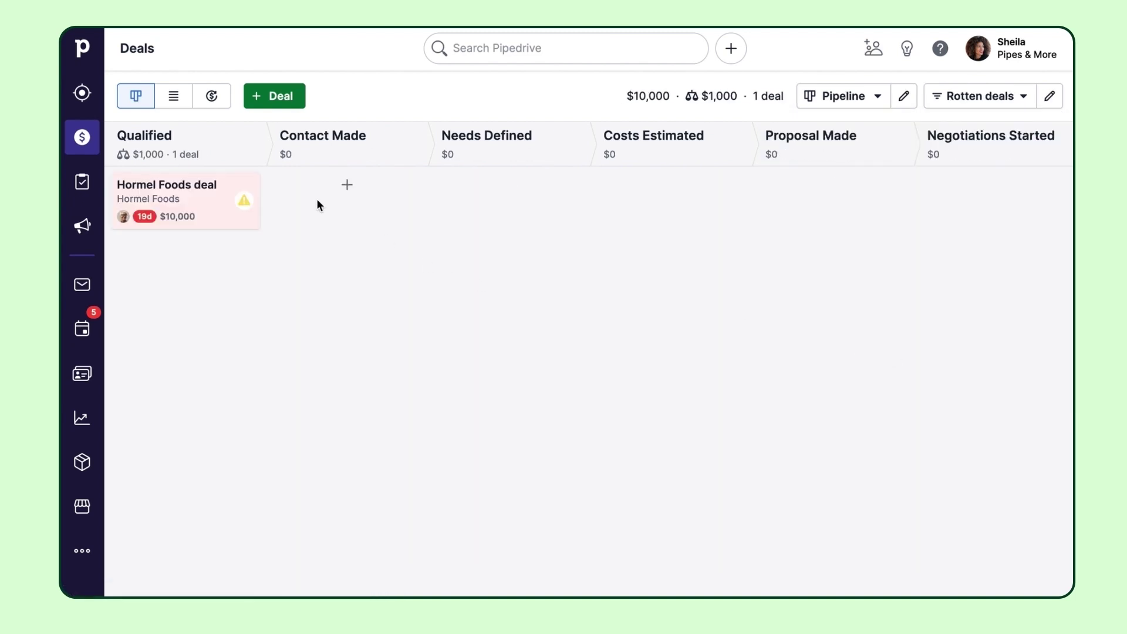
- Schedule and save an 8 PM call activity for the Hormel Foods deal
left_click(247, 204)
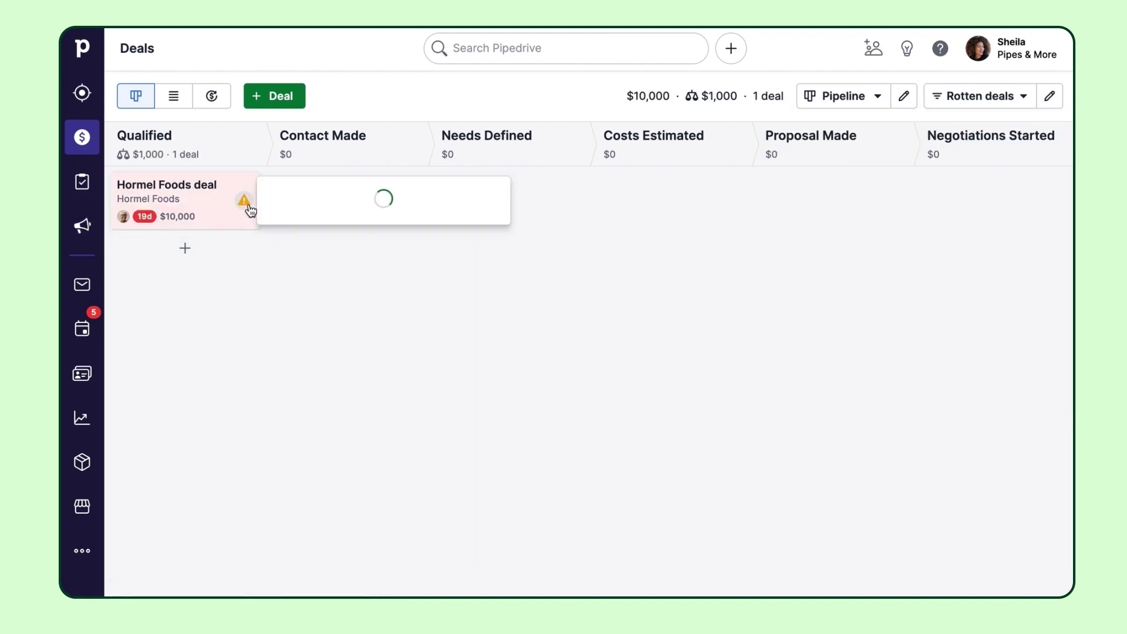
left_click(301, 250)
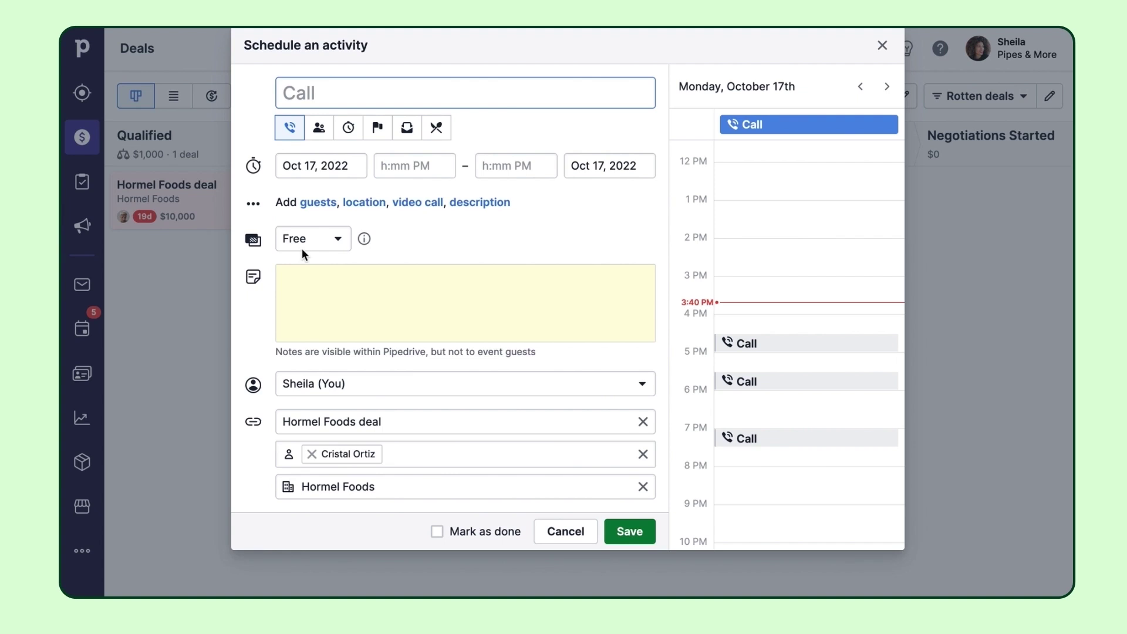
left_click(754, 472)
left_click(630, 530)
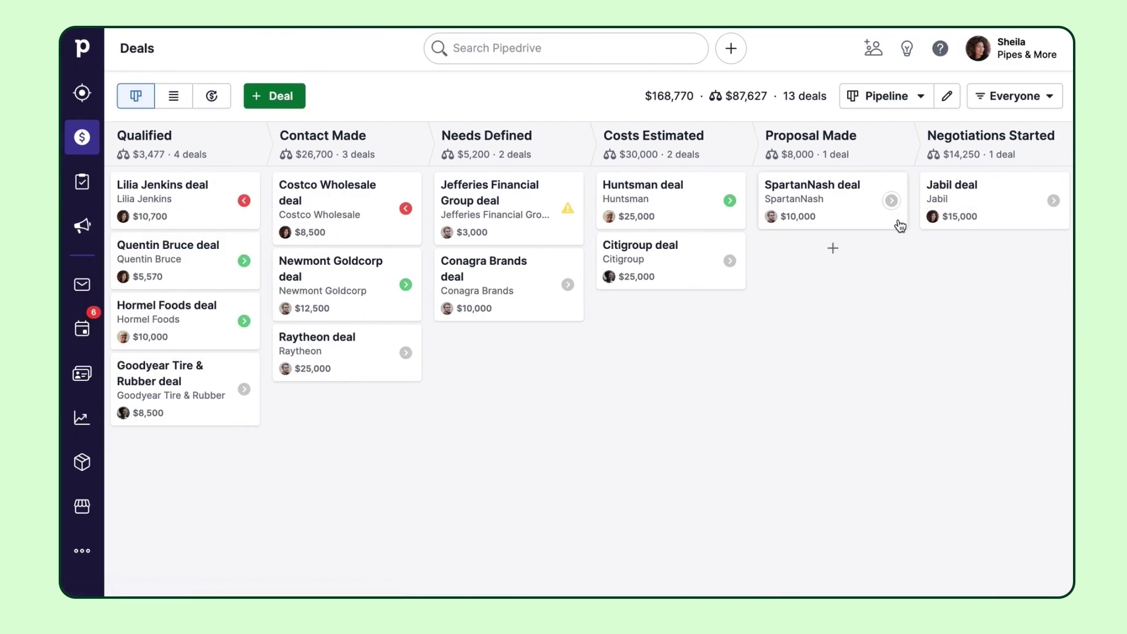
- Star the 'More than 3 months old deals' filter and check it appears in Favorites
left_click(997, 93)
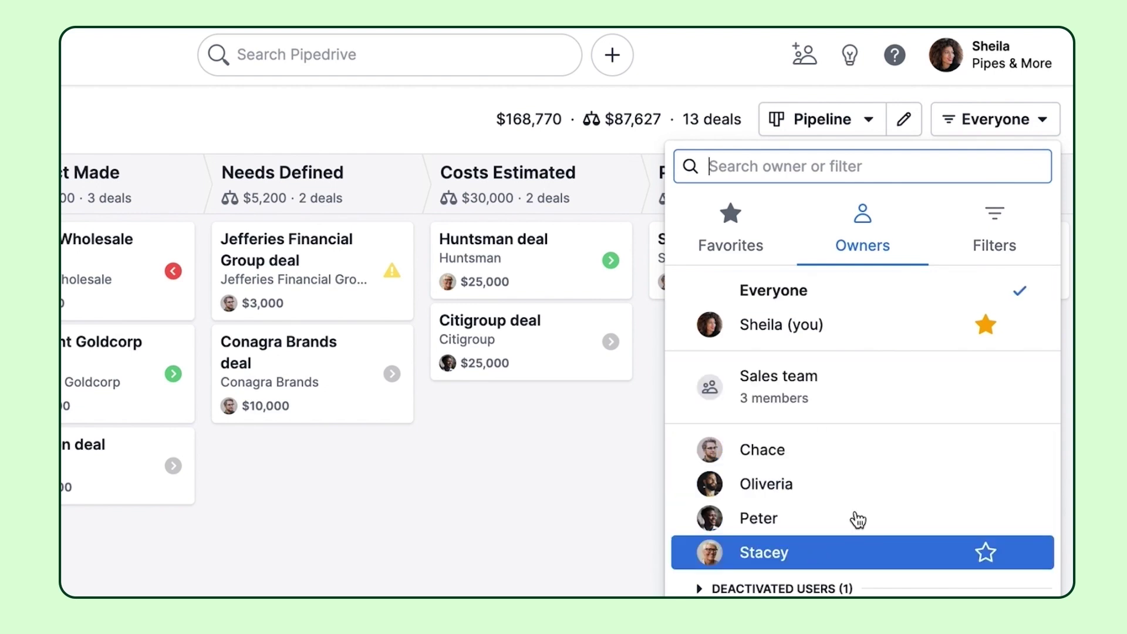
left_click(985, 258)
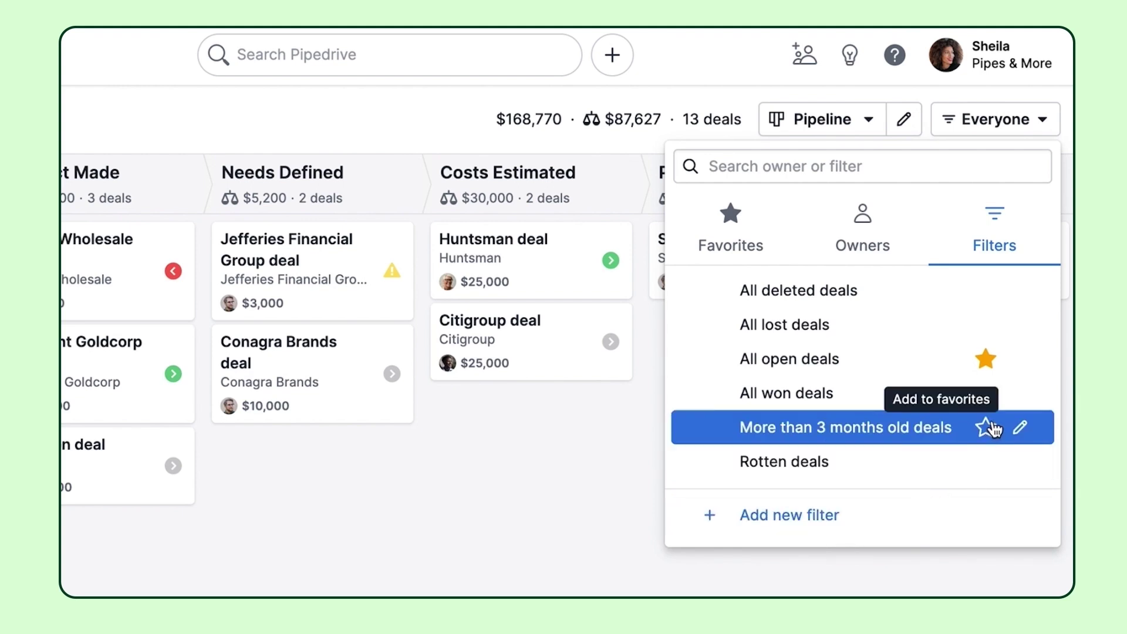
left_click(985, 427)
left_click(729, 217)
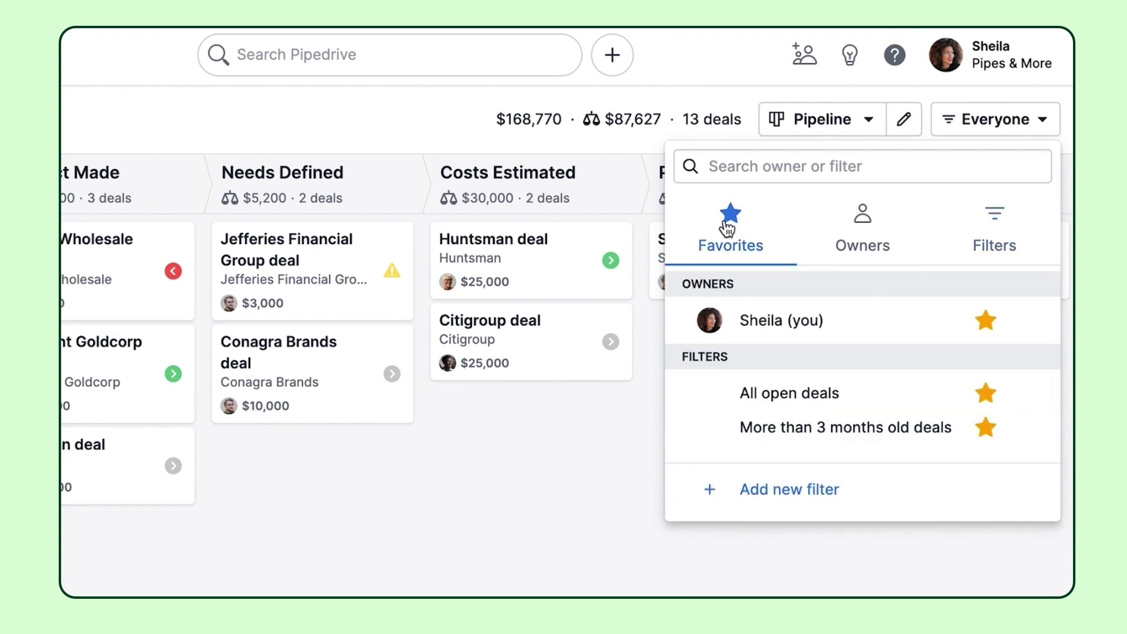